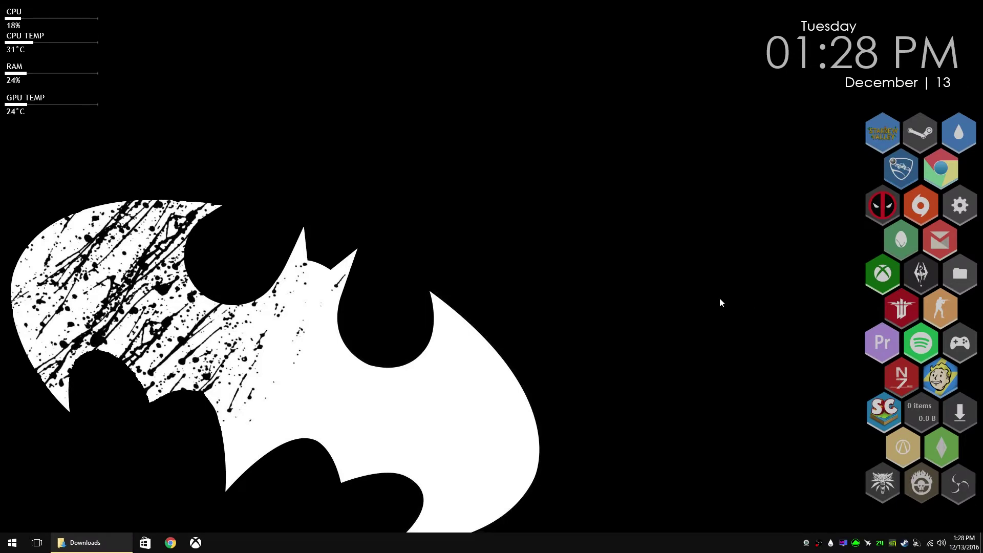
# Step: Set New Batman Wallpaper.jpg from Downloads as the desktop background
pyautogui.moveTo(878, 136)
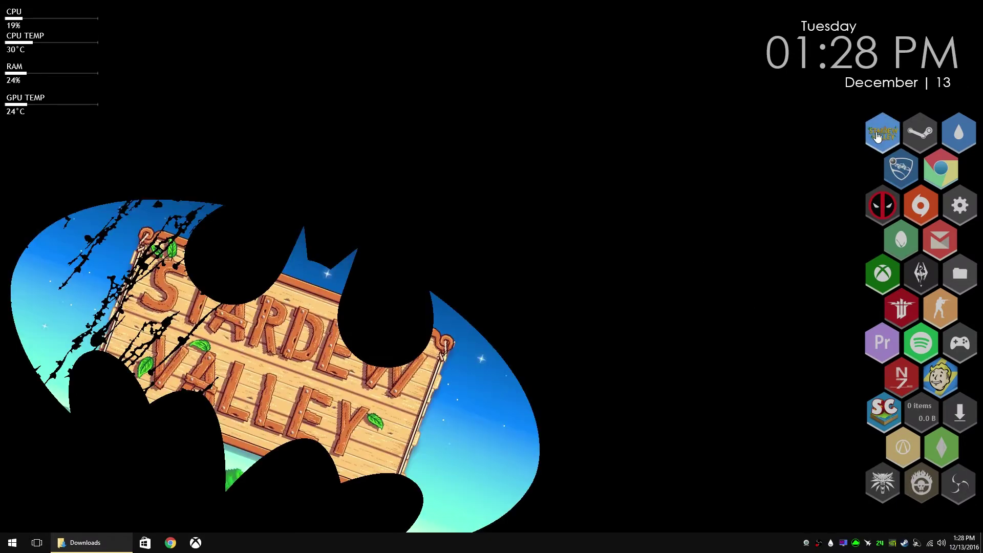
pyautogui.moveTo(905, 174)
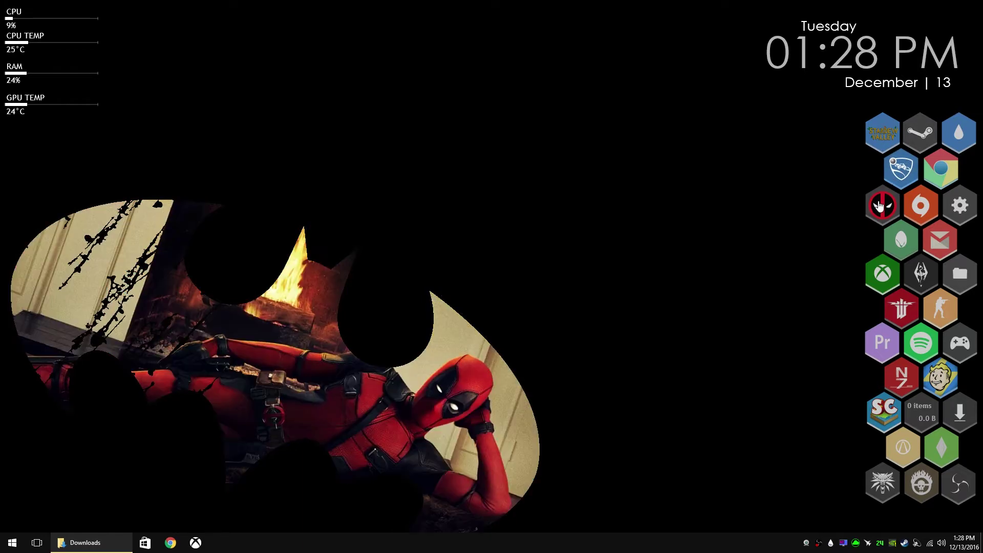
pyautogui.moveTo(922, 211)
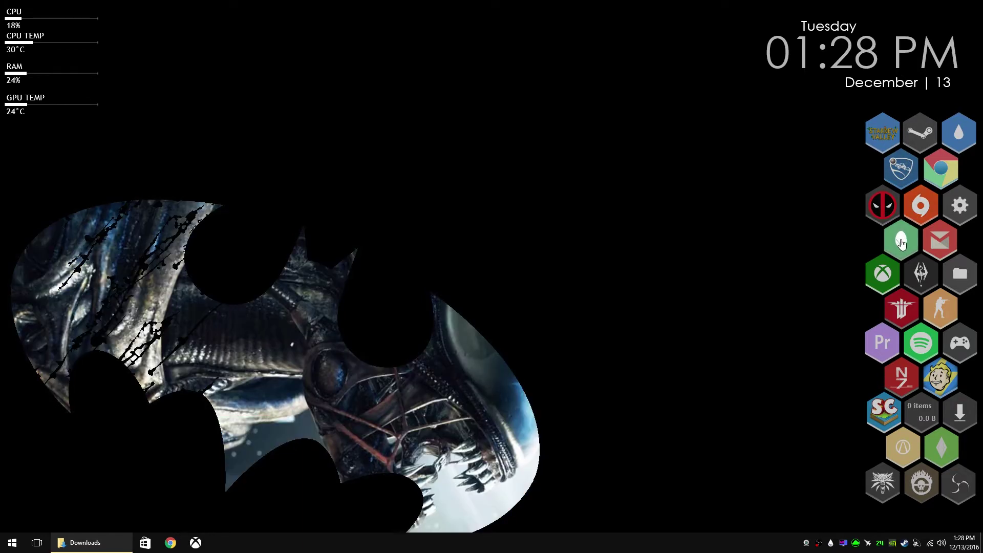
pyautogui.moveTo(922, 275)
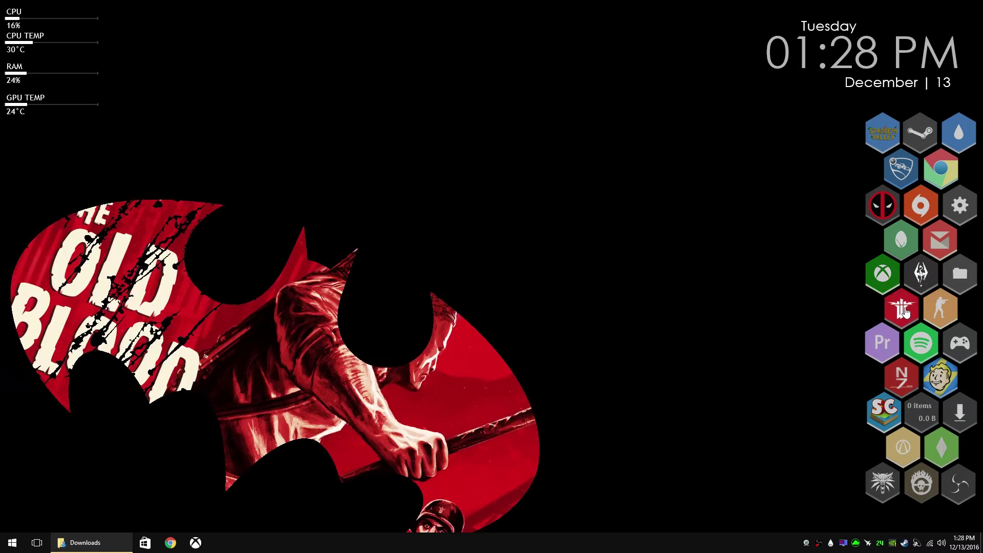
pyautogui.moveTo(935, 317)
pyautogui.moveTo(922, 345)
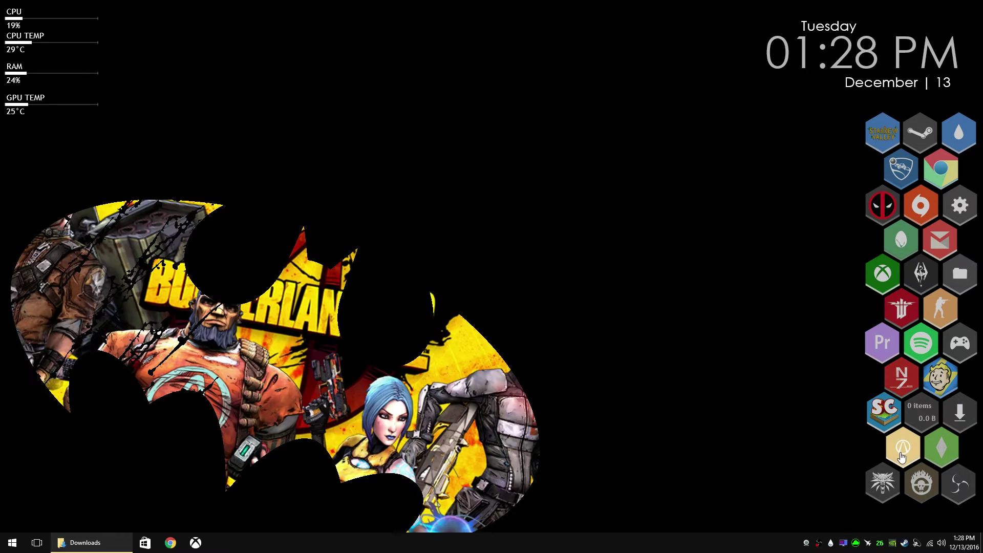
pyautogui.moveTo(888, 483)
pyautogui.moveTo(950, 489)
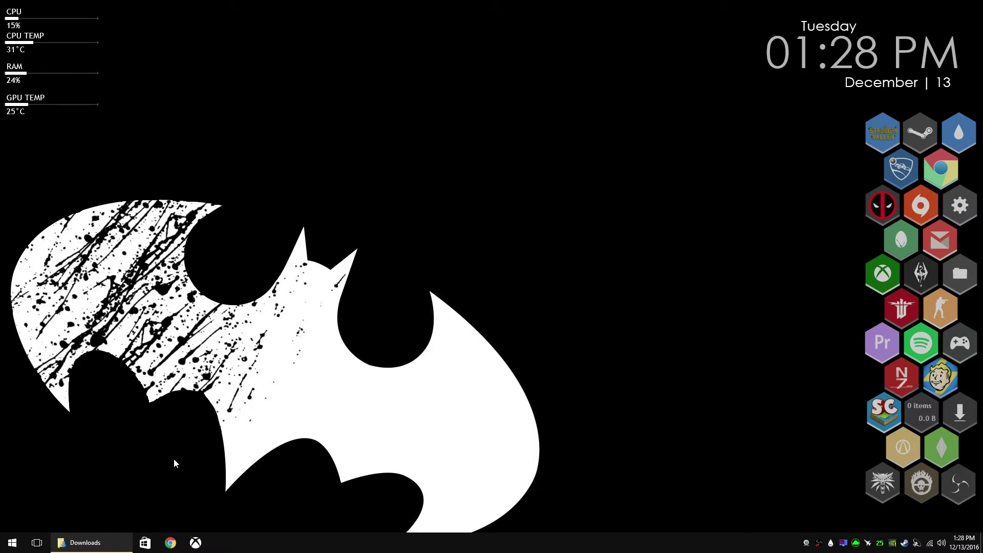
pyautogui.click(97, 545)
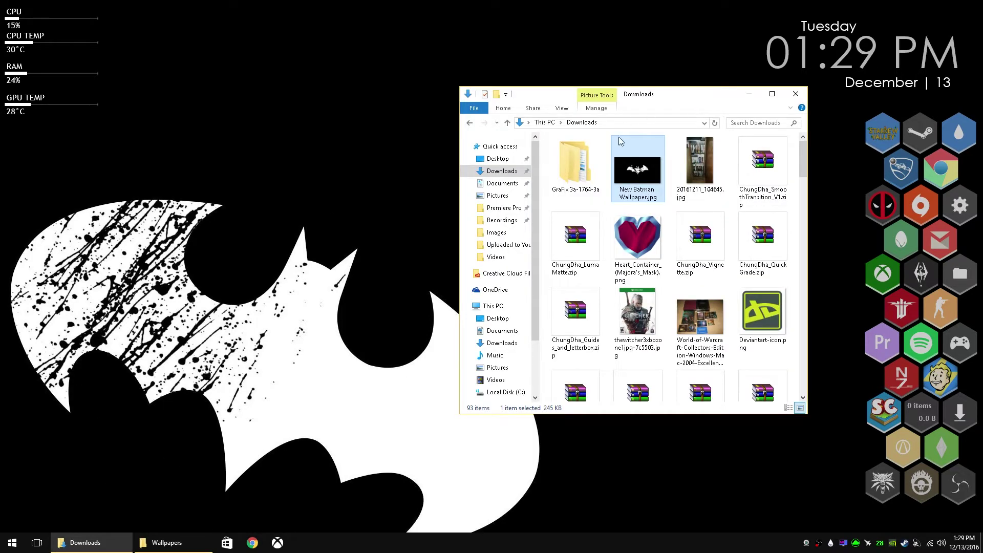
pyautogui.rightClick(633, 174)
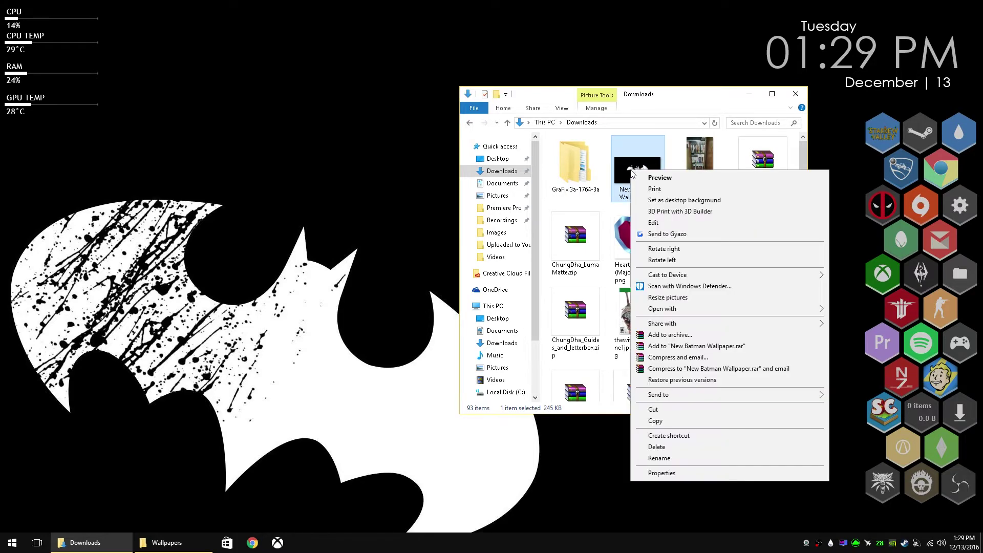
pyautogui.click(661, 201)
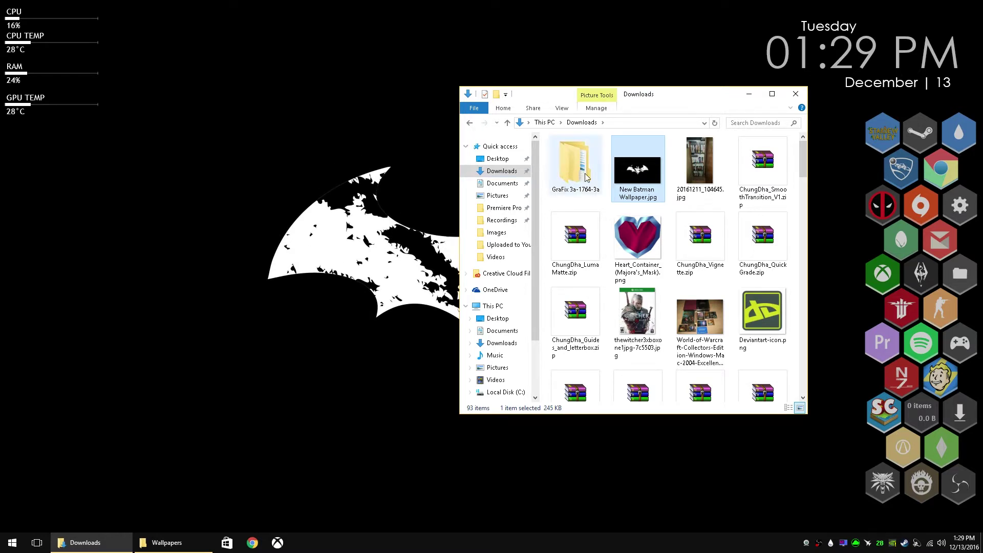
# Step: Open New Batman Wallpaper.jpg with GNU Image Manipulation Program
pyautogui.rightClick(645, 173)
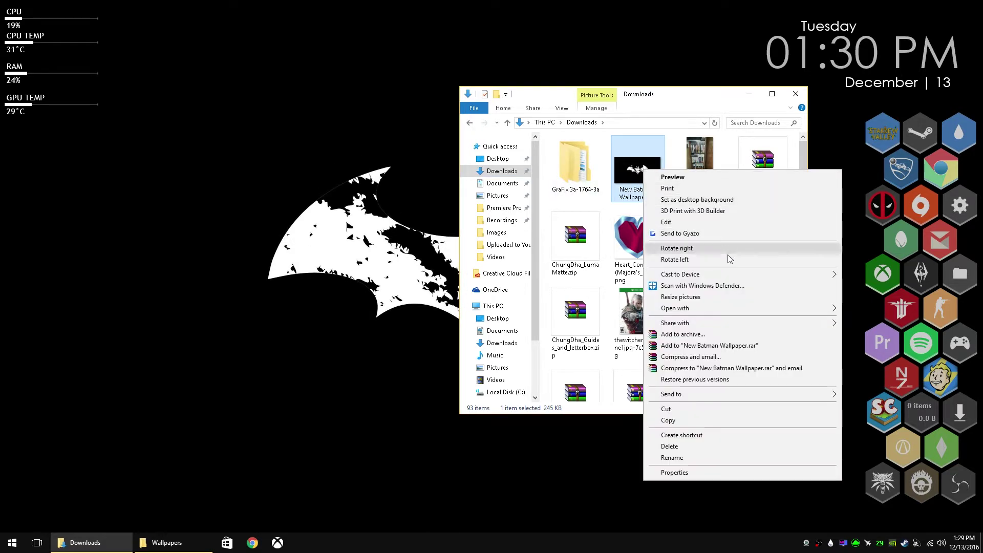
pyautogui.moveTo(682, 314)
pyautogui.click(590, 310)
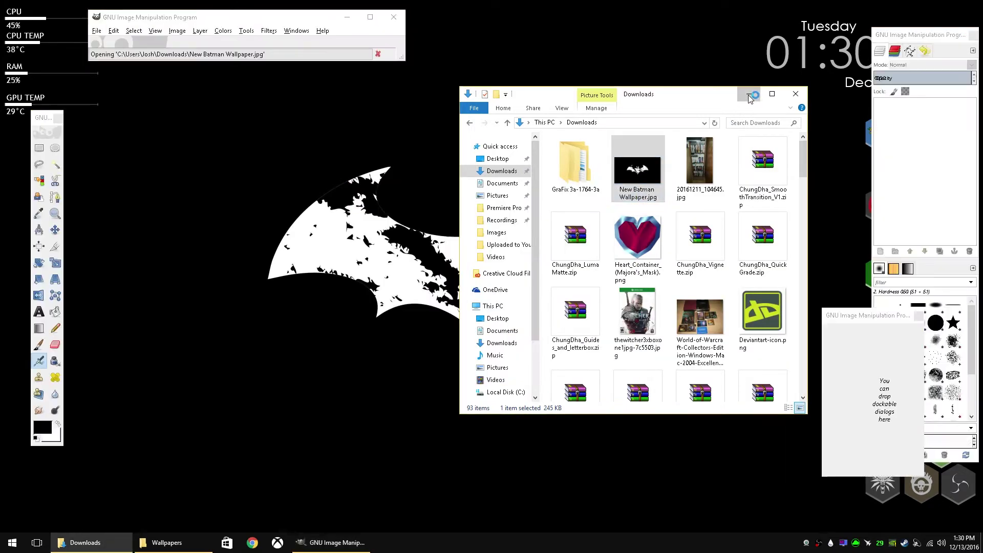
# Step: Draw an elliptical selection around the bat logo and fine-tune its left and right edges
pyautogui.click(748, 93)
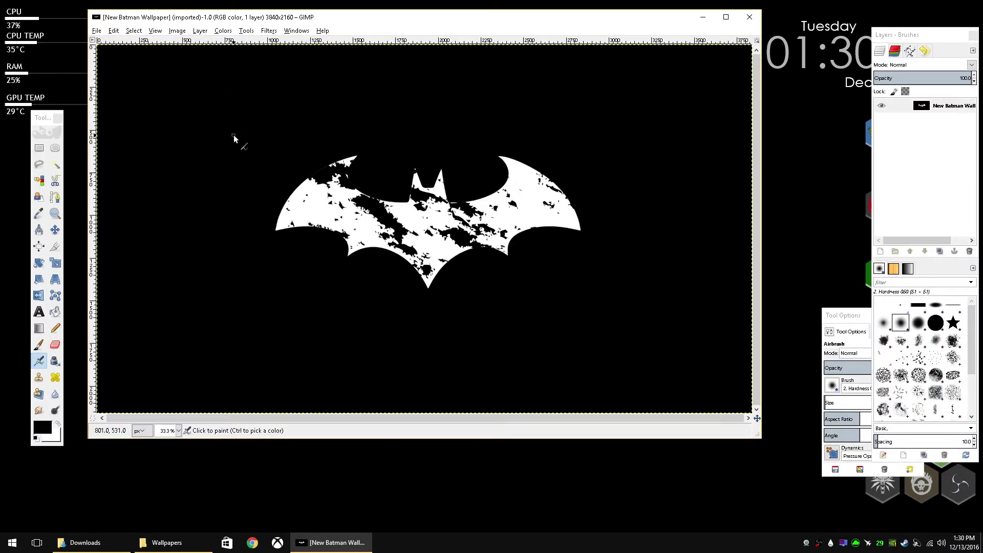
pyautogui.click(55, 149)
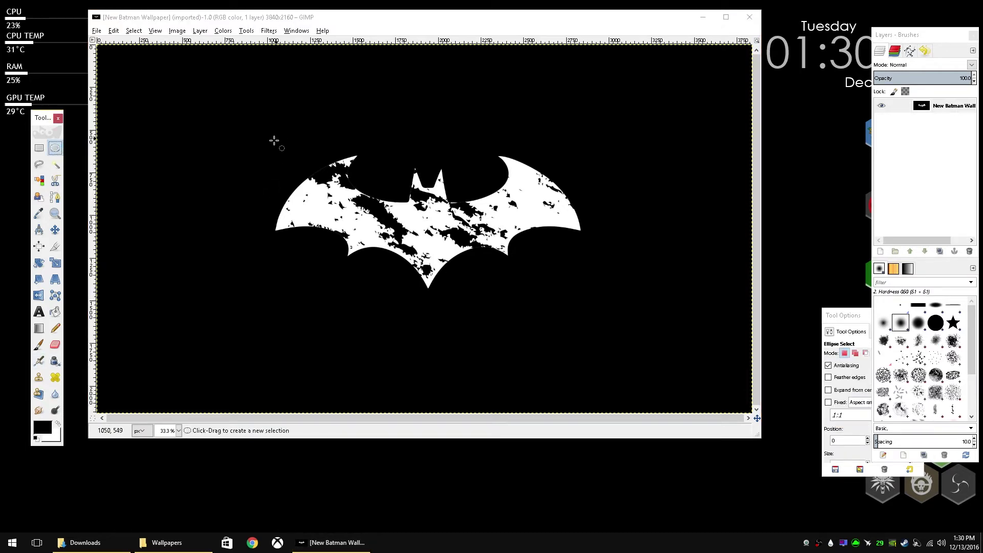
pyautogui.moveTo(240, 121); pyautogui.dragTo(613, 318)
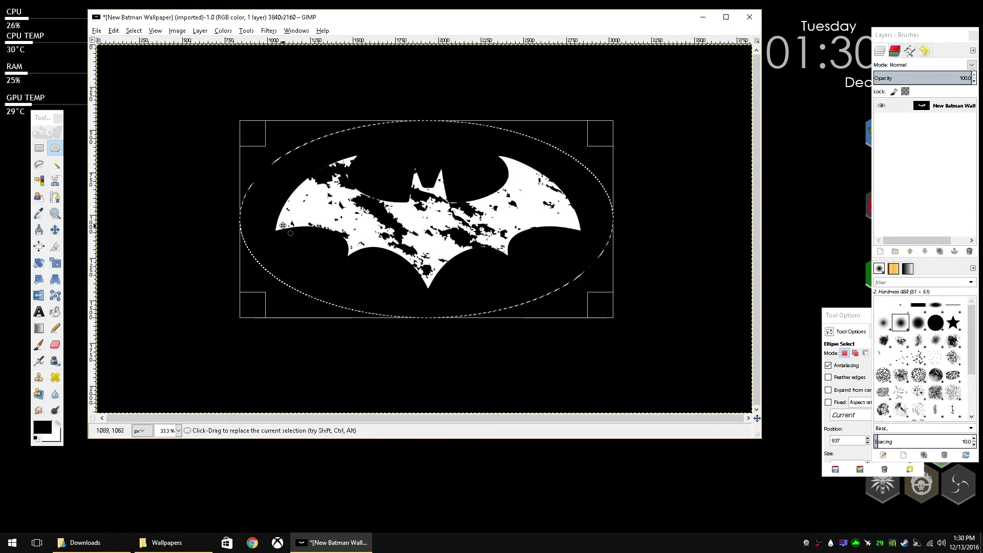
pyautogui.moveTo(254, 216); pyautogui.dragTo(269, 217)
pyautogui.moveTo(598, 216); pyautogui.dragTo(593, 213)
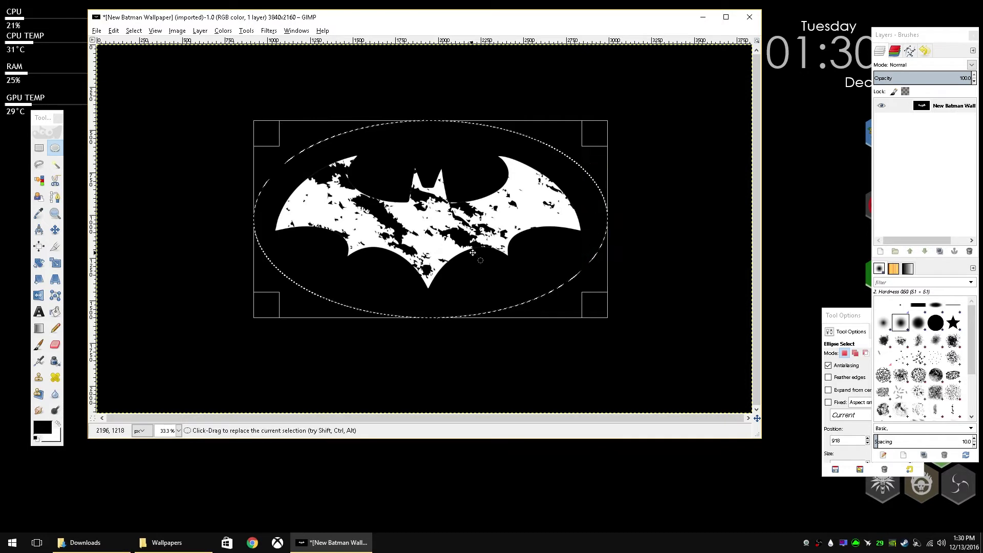
# Step: Cut and paste the ellipse onto a new Pasted Layer and hide the background layer
pyautogui.click(113, 31)
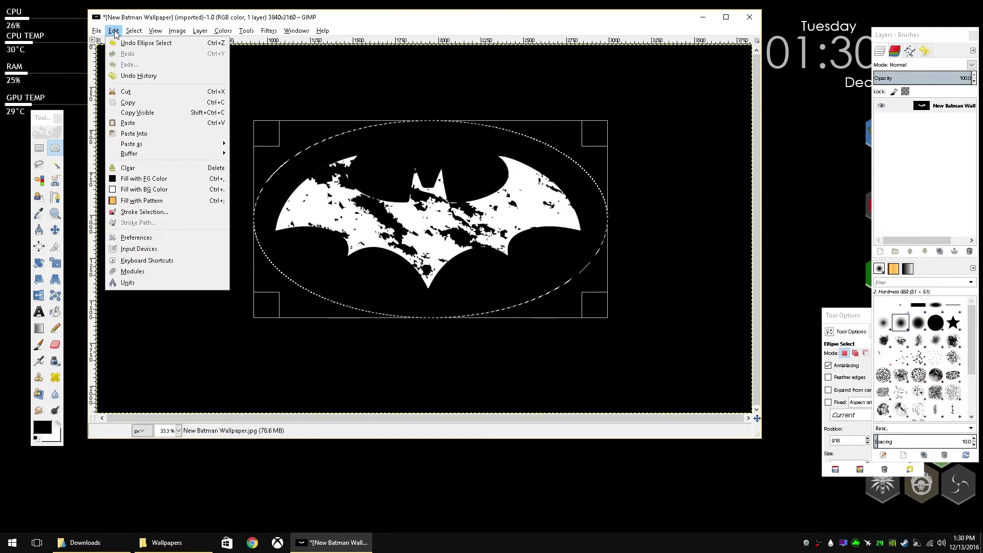
pyautogui.click(132, 93)
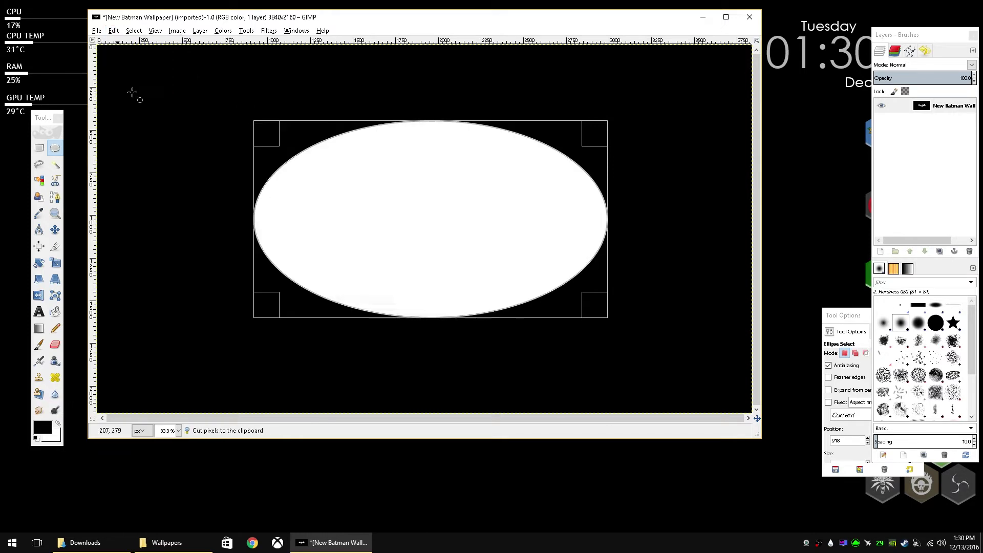
pyautogui.click(113, 31)
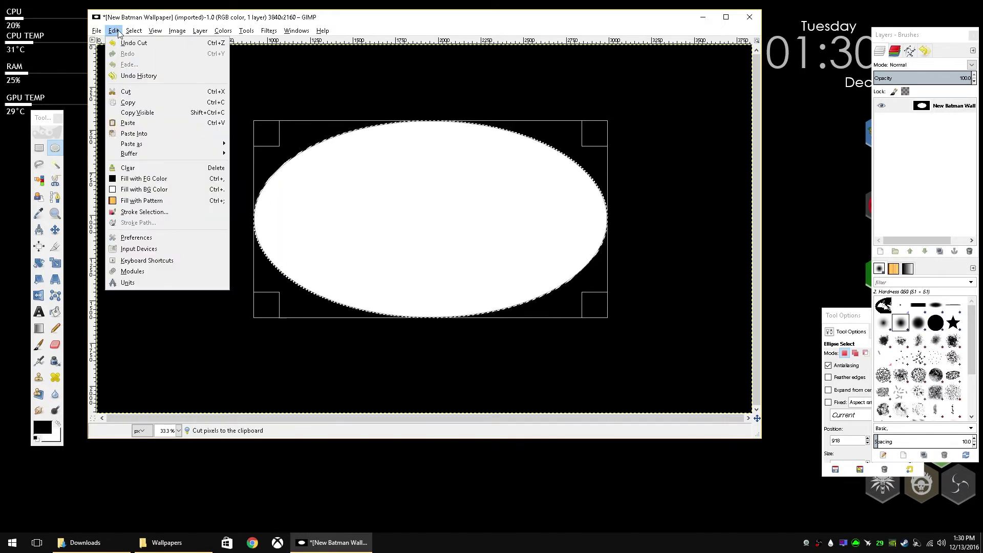
pyautogui.click(128, 123)
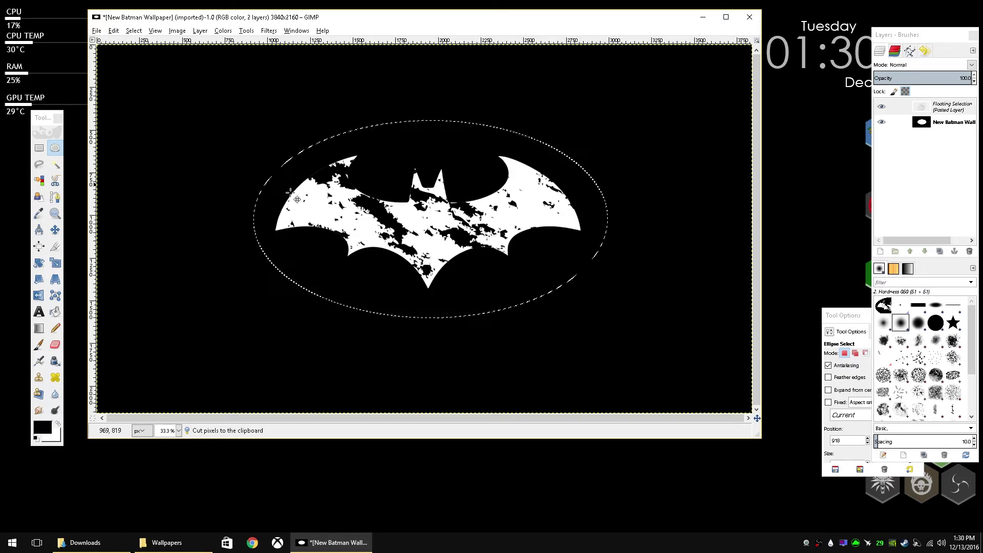
pyautogui.rightClick(945, 108)
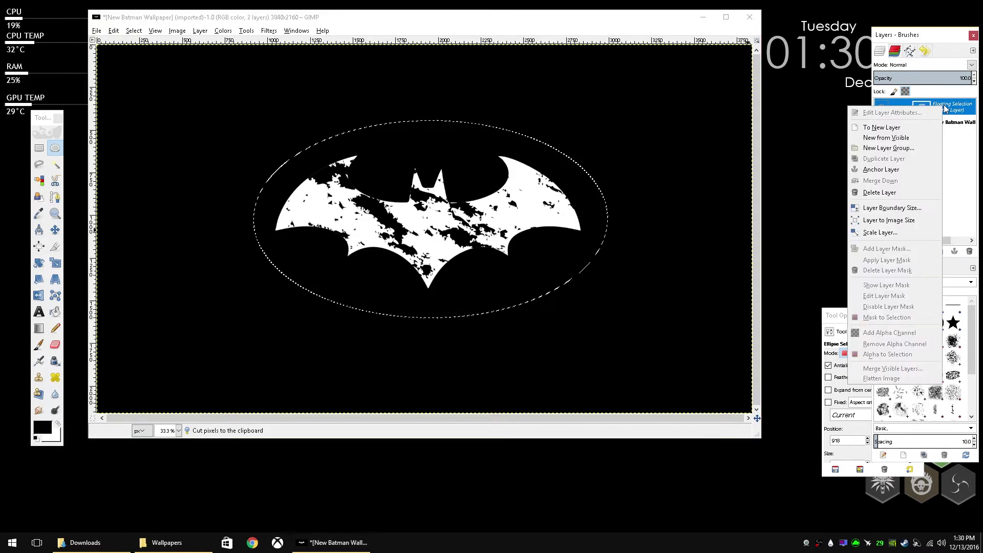
pyautogui.click(901, 128)
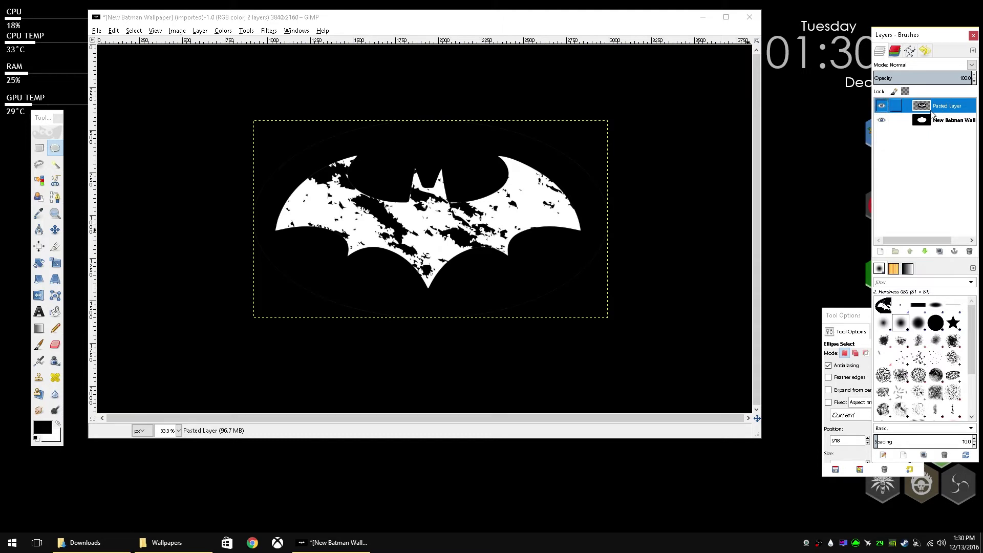
pyautogui.click(882, 122)
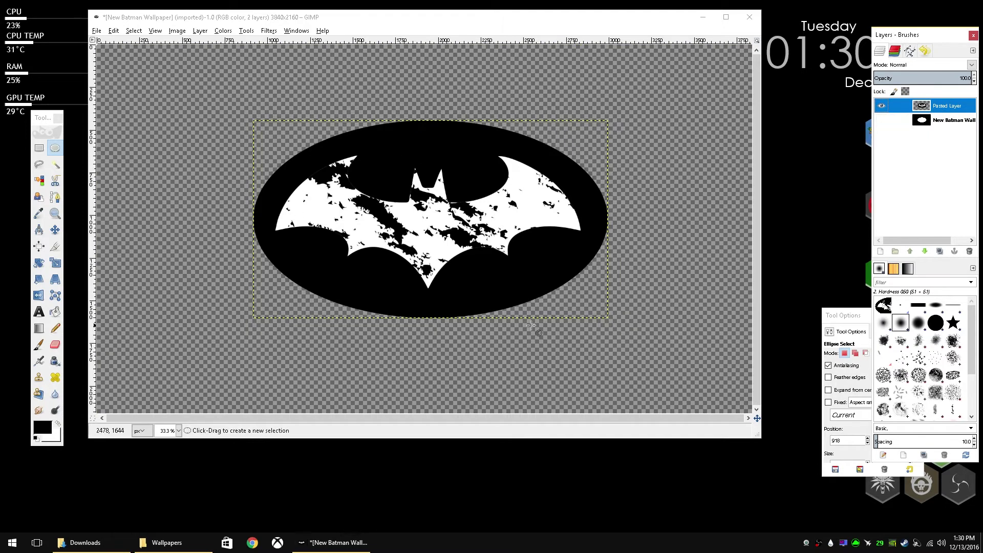
# Step: Select the bat's white areas with By Color Select, clear them to transparency, then deselect
pyautogui.click(244, 31)
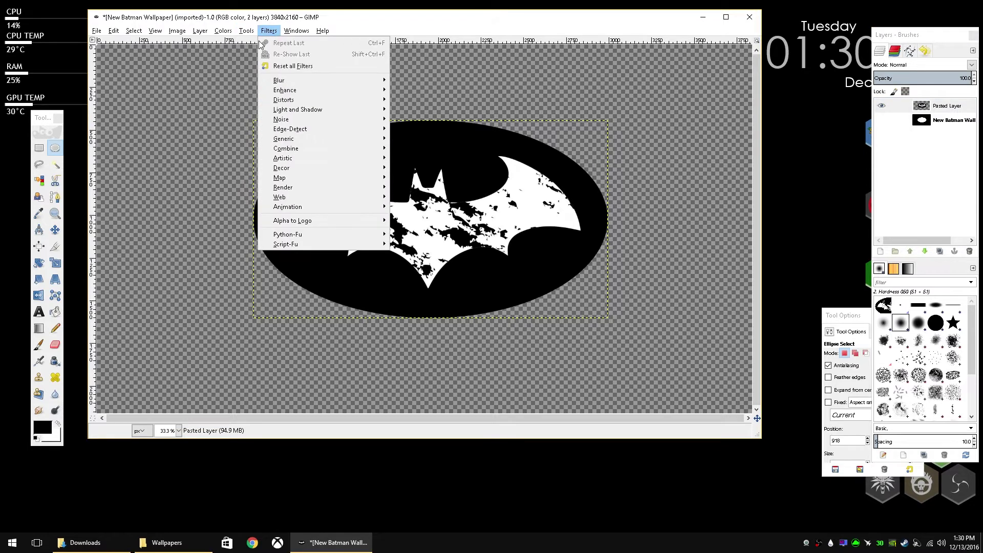
pyautogui.moveTo(256, 44)
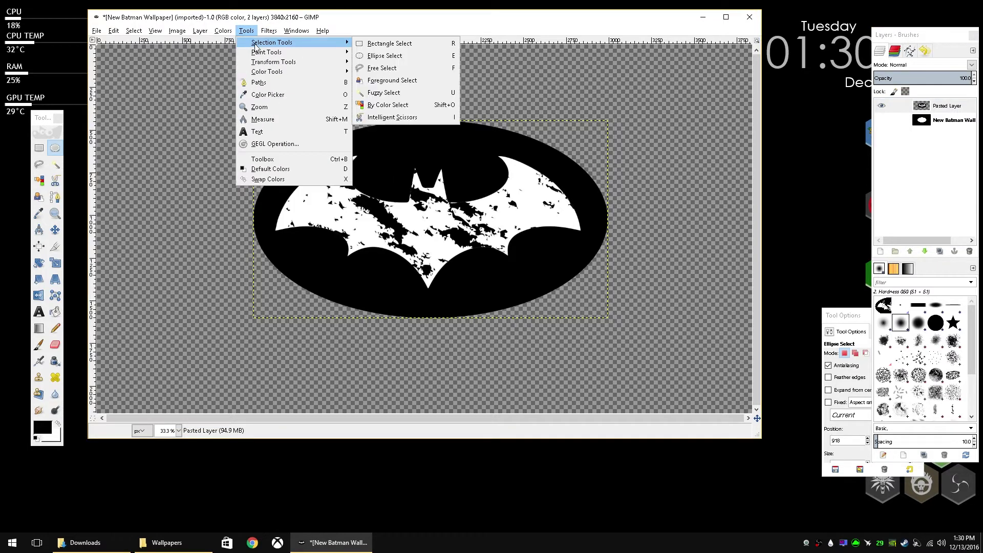
pyautogui.click(390, 105)
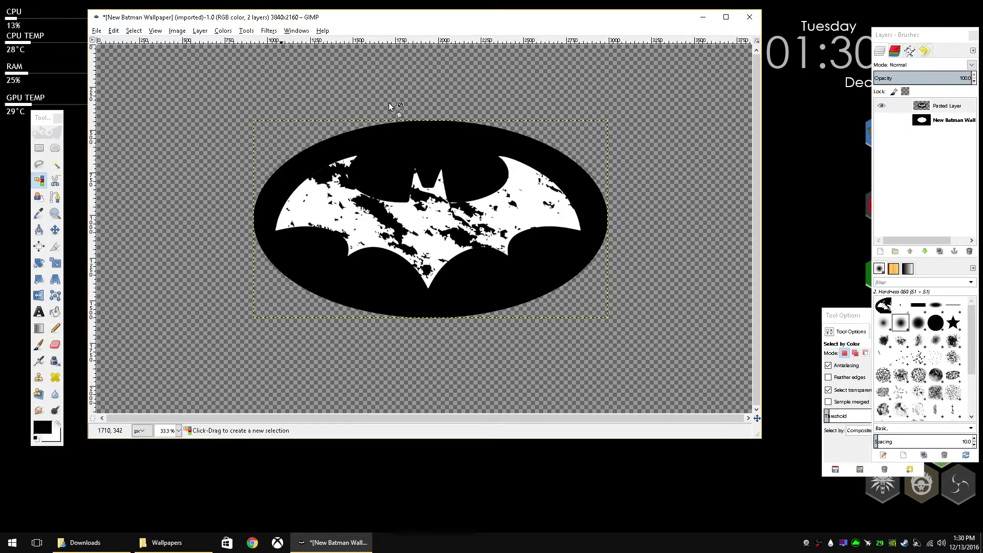
pyautogui.click(534, 217)
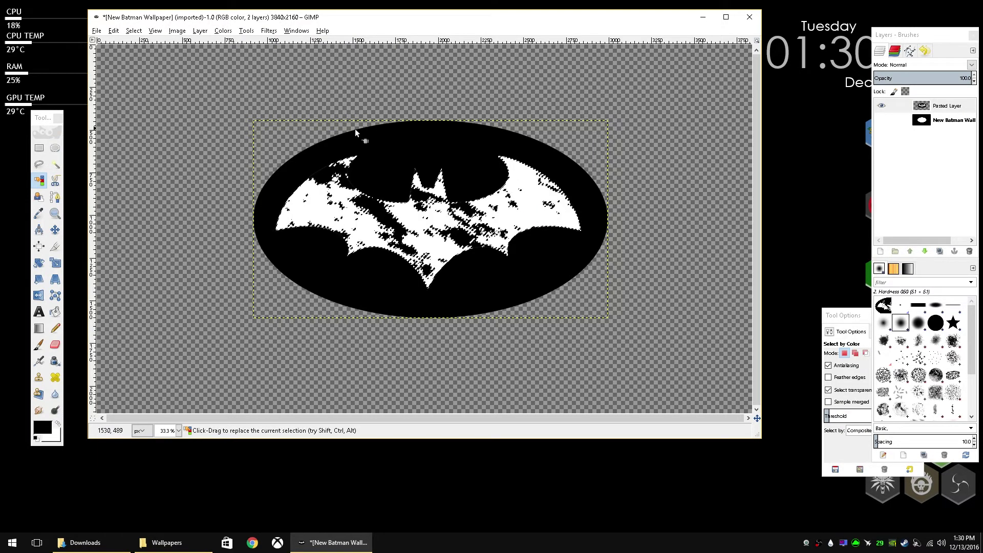
pyautogui.click(113, 31)
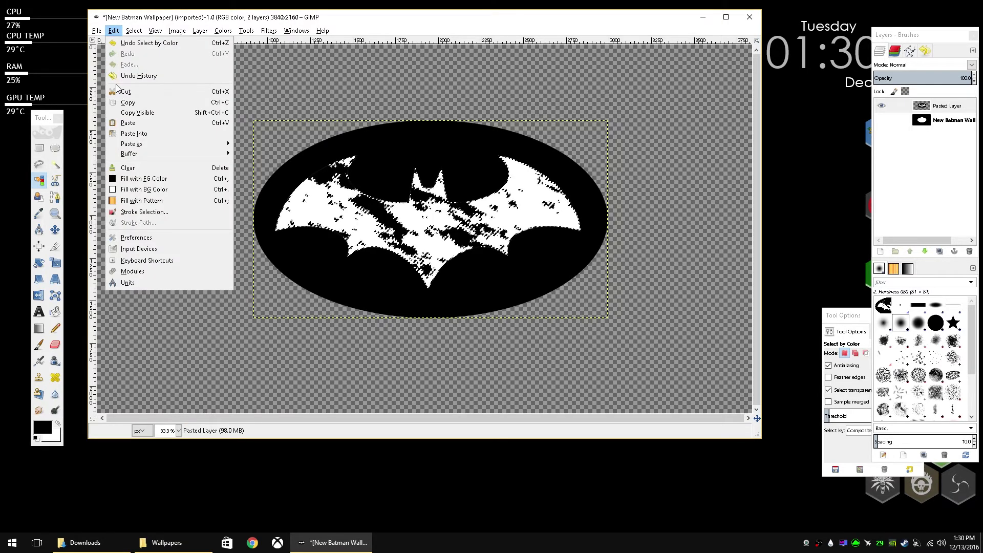
pyautogui.click(135, 170)
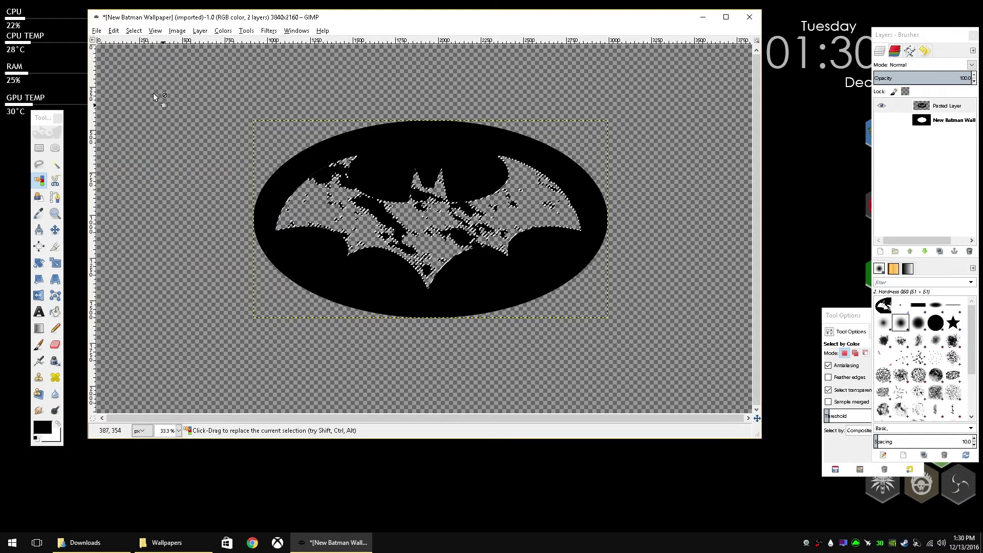
pyautogui.click(134, 31)
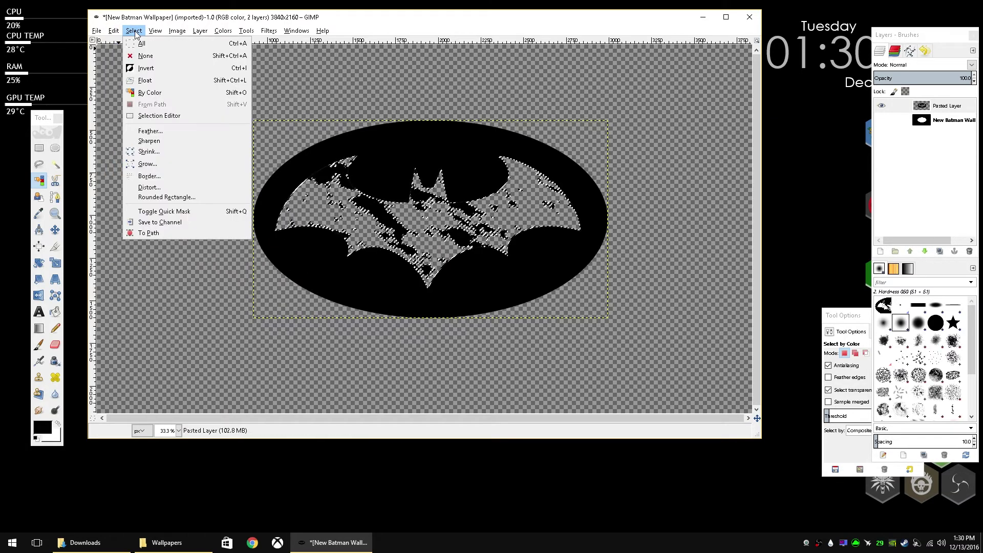
pyautogui.click(144, 57)
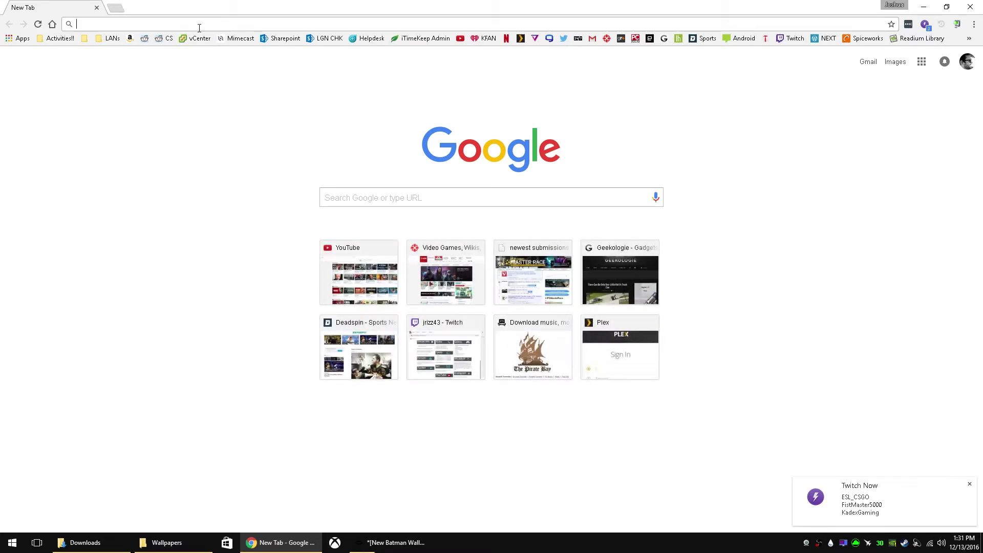
# Step: Search Google Images for 'civ v wallpaper'
pyautogui.write('civ v wall')
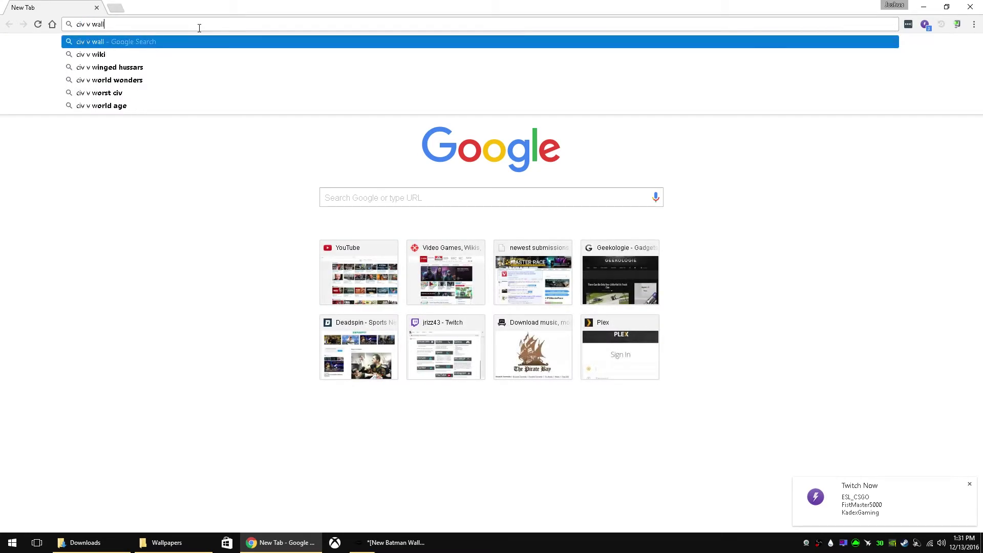
pyautogui.write('paper')
pyautogui.press('Return')
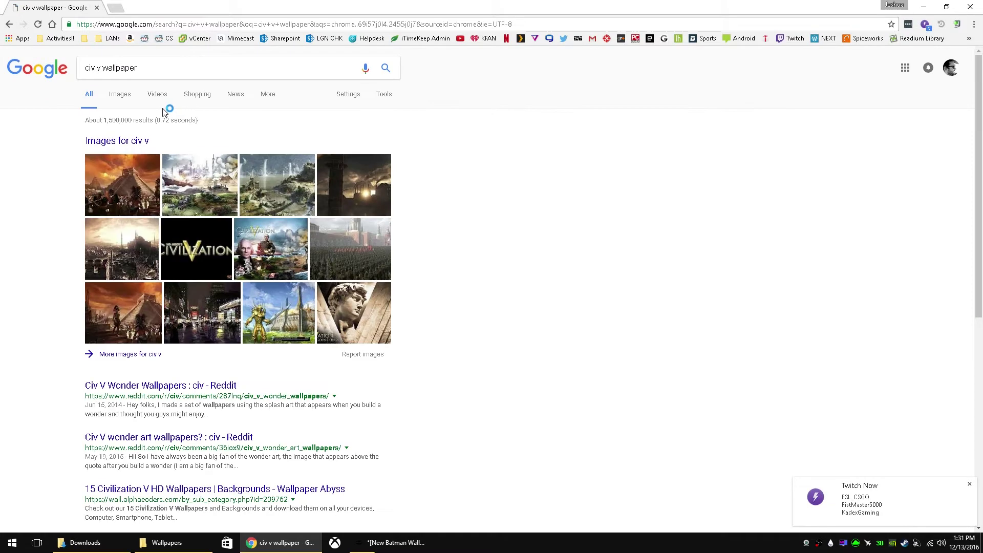
pyautogui.click(121, 95)
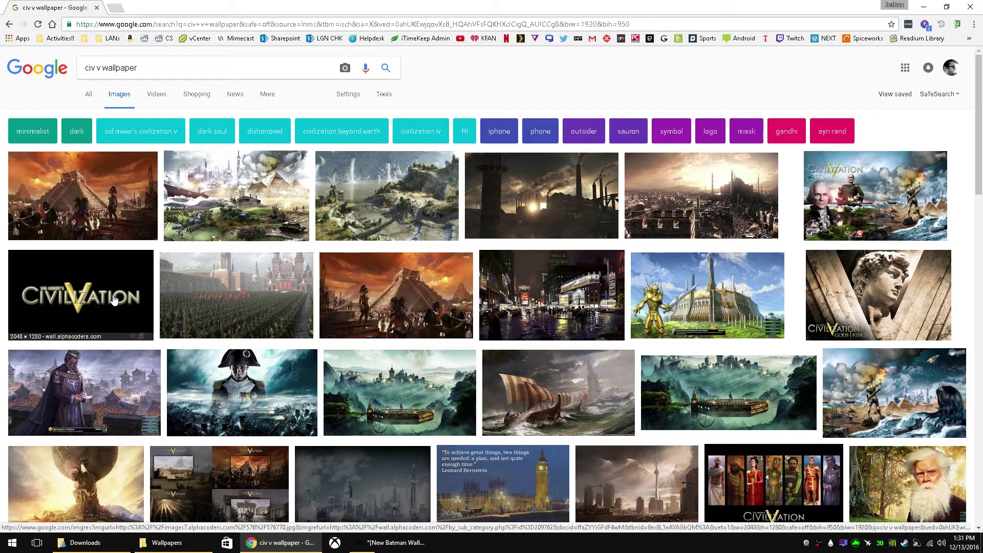
# Step: Save the full-size Civilization V logo wallpaper to Downloads as 576770.jpg
pyautogui.click(114, 300)
pyautogui.click(721, 272)
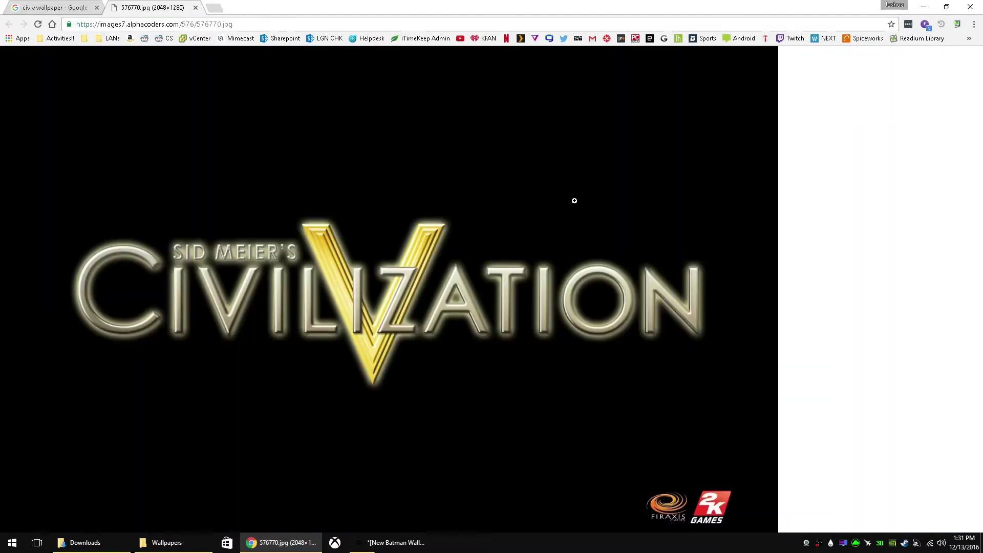
pyautogui.click(238, 133)
pyautogui.rightClick(314, 136)
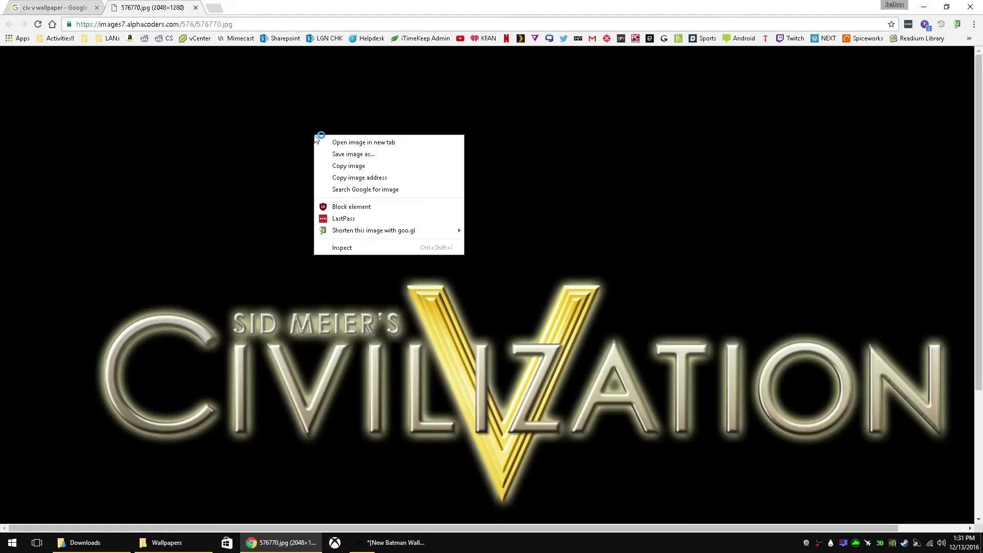
pyautogui.click(353, 154)
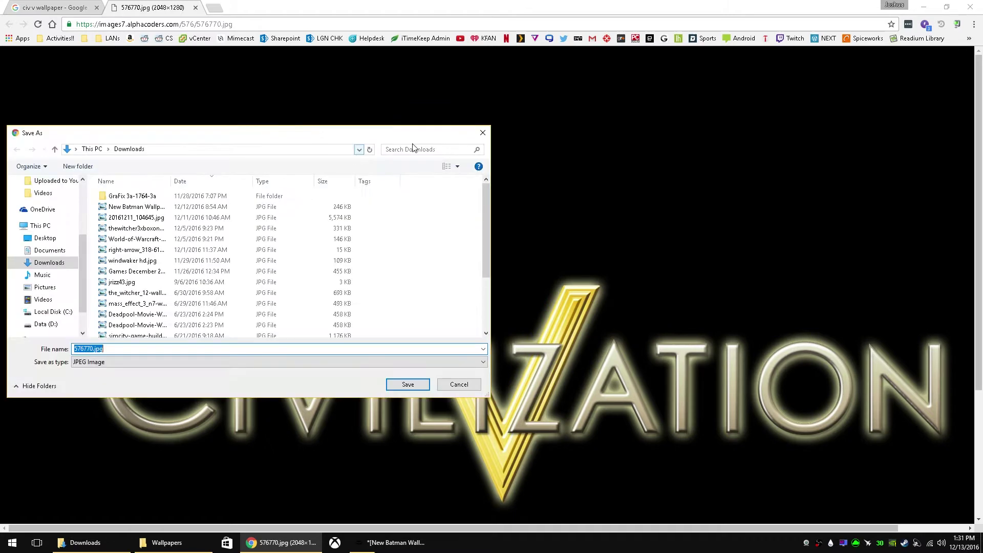
pyautogui.click(408, 385)
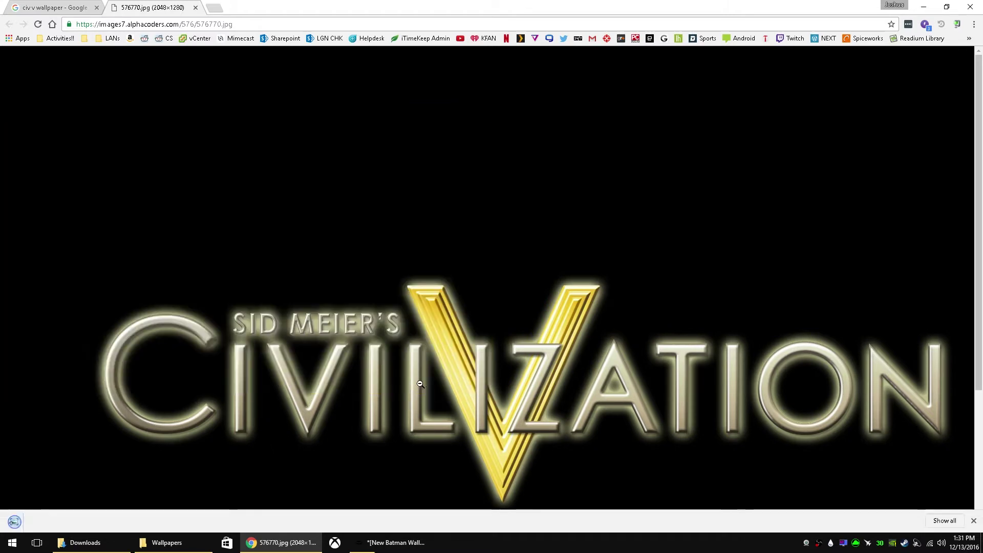
# Step: Close Chrome and add 576770.jpg from Downloads as a new layer in GIMP
pyautogui.click(970, 6)
pyautogui.click(97, 31)
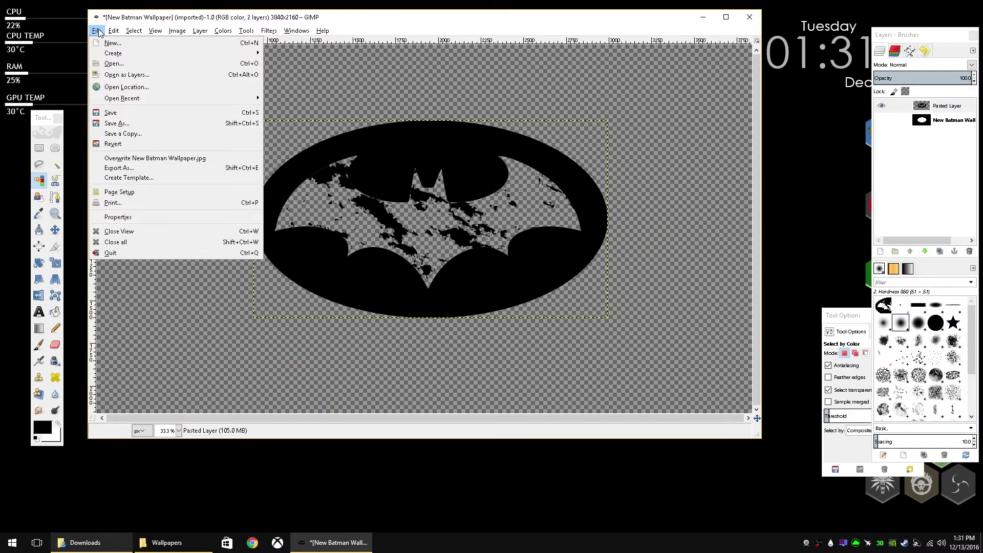
pyautogui.click(123, 75)
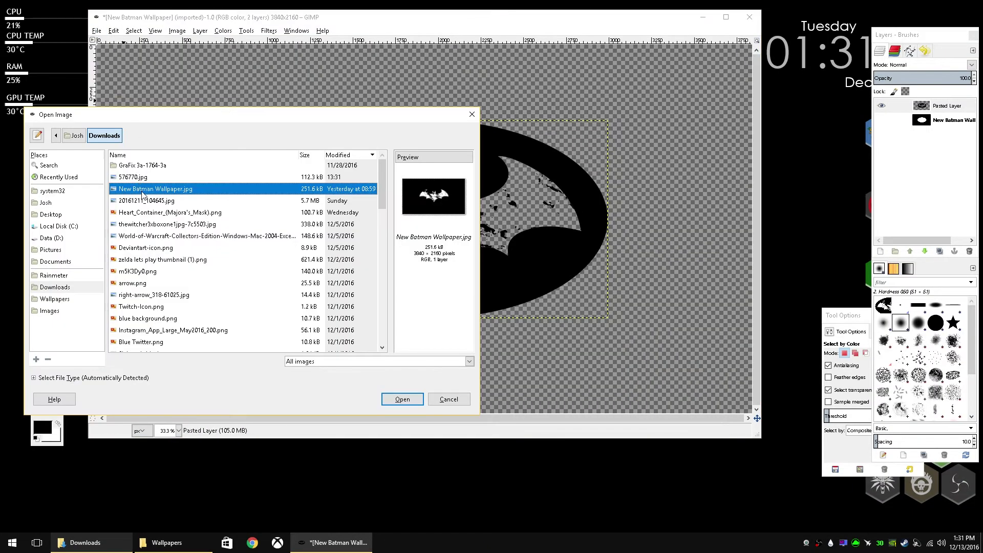
pyautogui.click(128, 177)
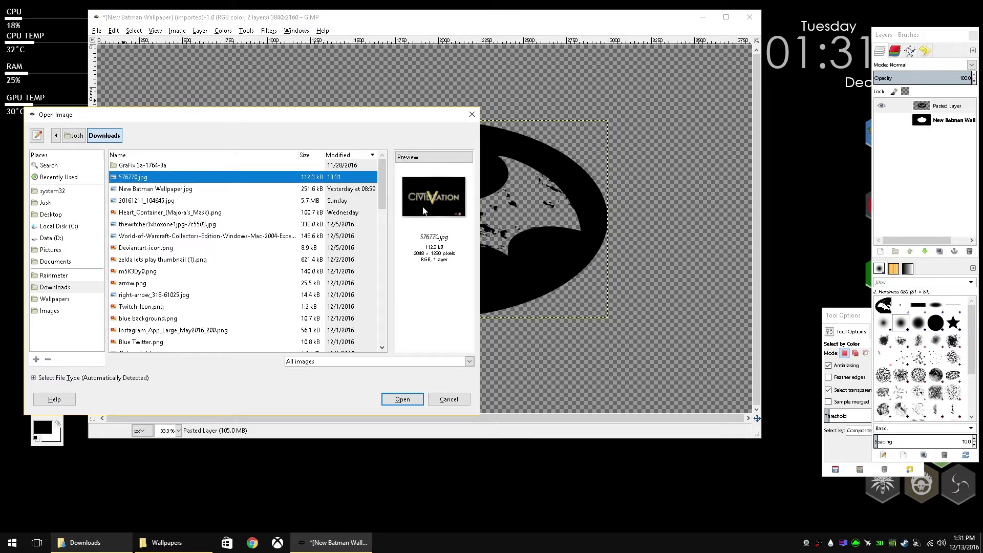
pyautogui.click(402, 399)
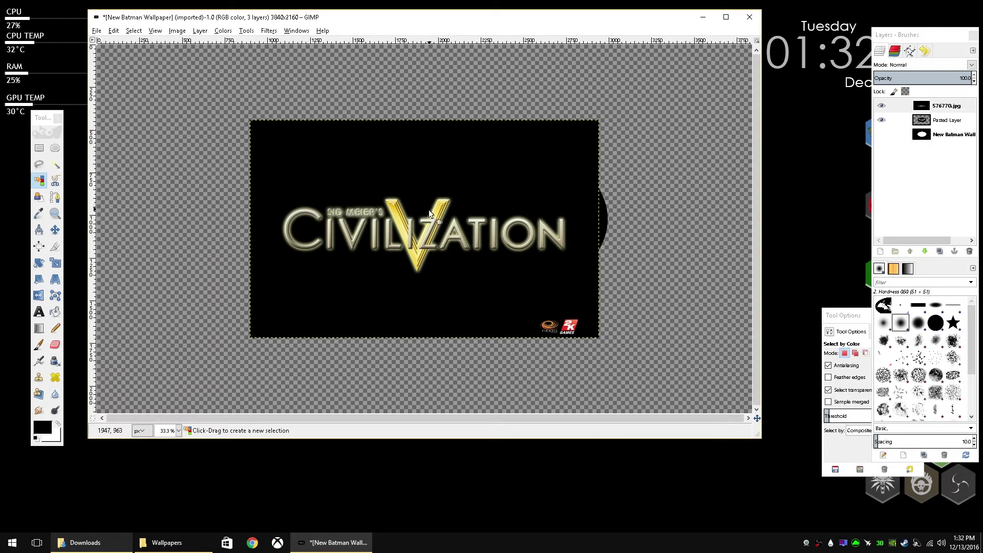
# Step: Move the 576770.jpg layer below the Batman cutout, then delete it
pyautogui.click(947, 106)
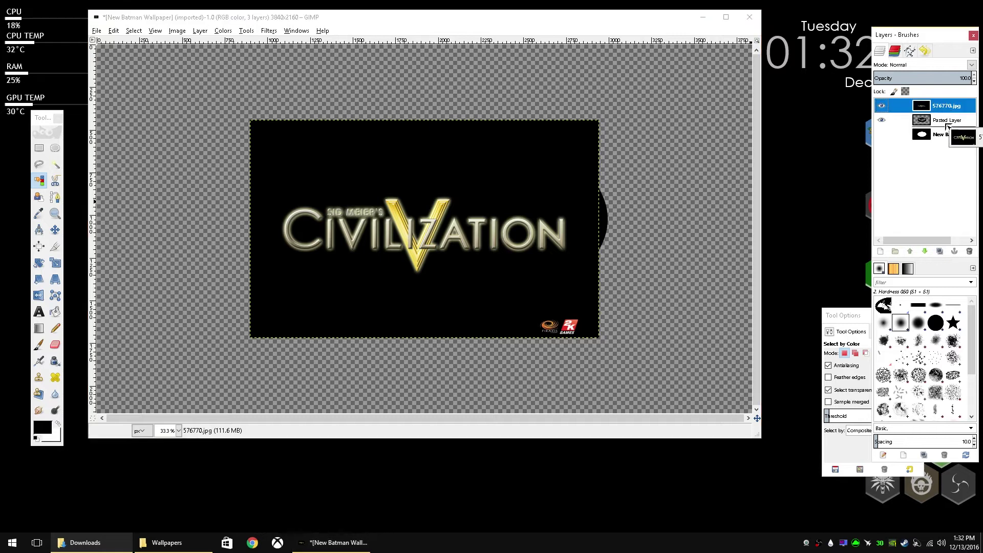
pyautogui.moveTo(948, 127); pyautogui.dragTo(947, 128)
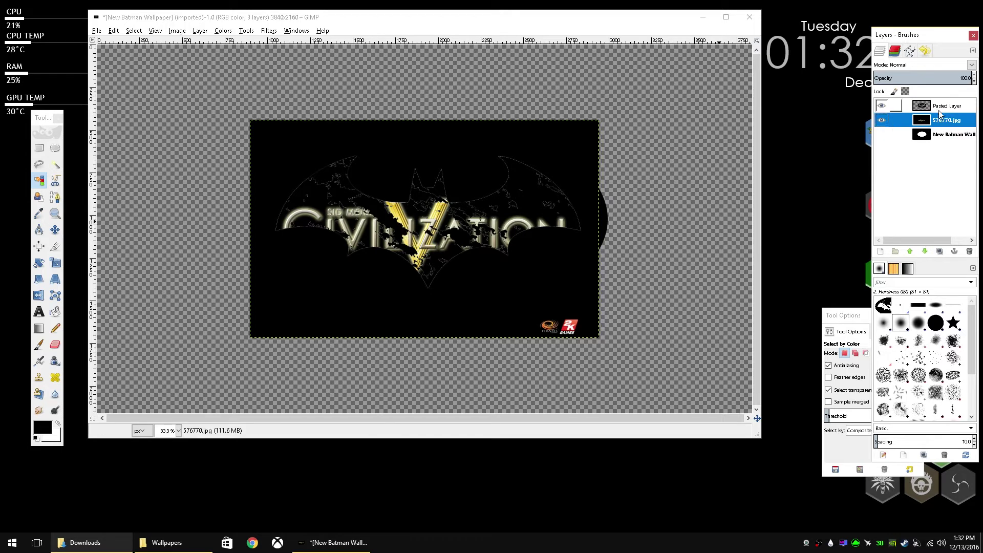
pyautogui.rightClick(948, 125)
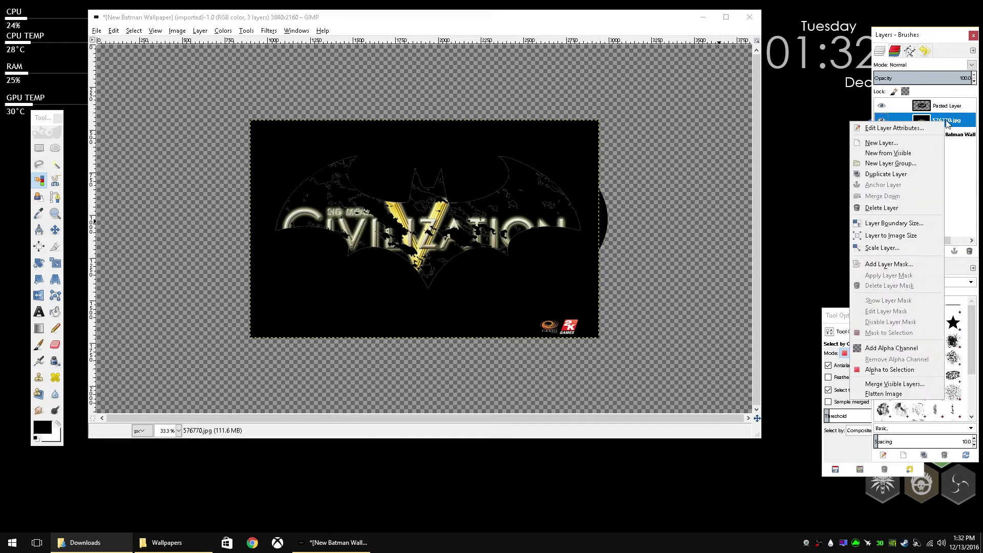
pyautogui.click(908, 207)
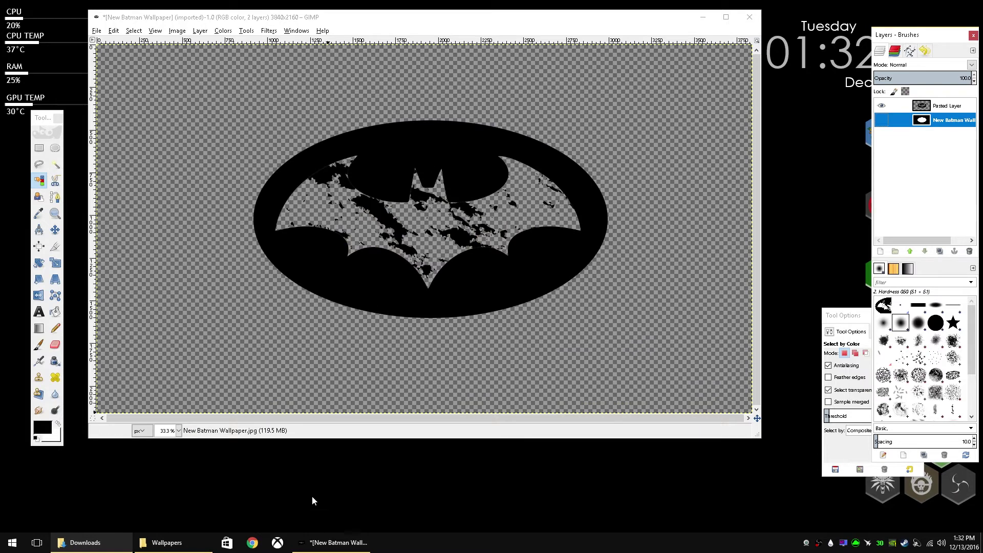
pyautogui.click(333, 542)
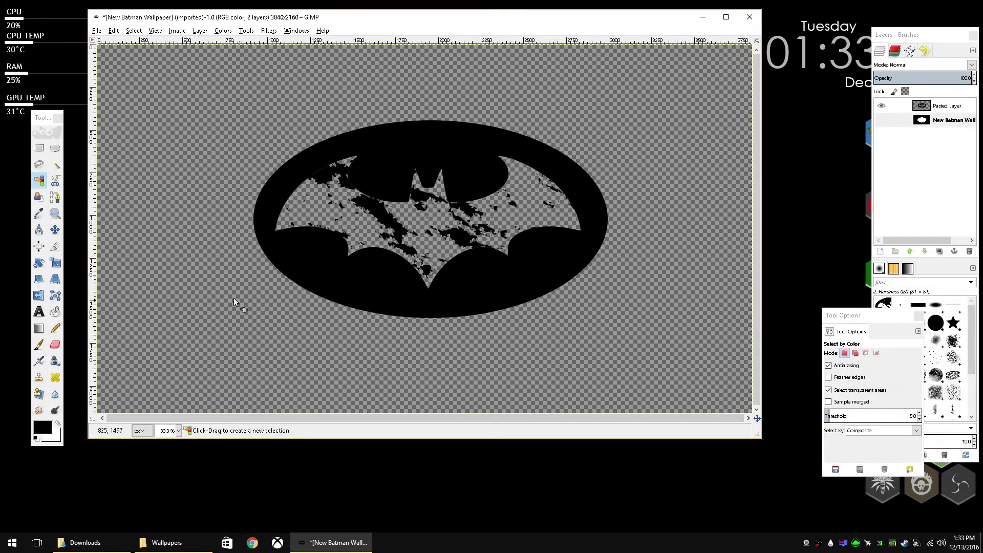
# Step: Add civ 5.jpg as a new layer and hide the Pasted Layer
pyautogui.click(97, 31)
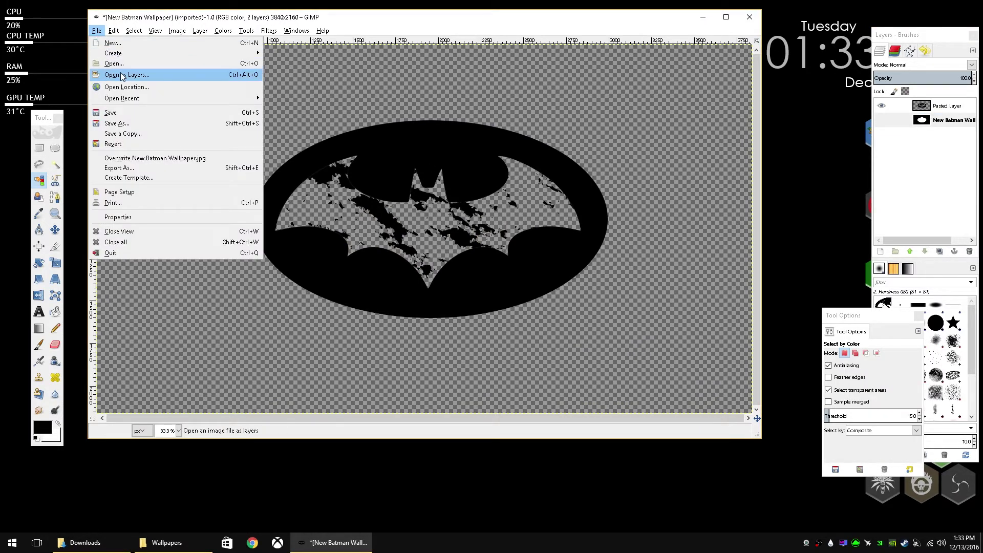
pyautogui.click(122, 75)
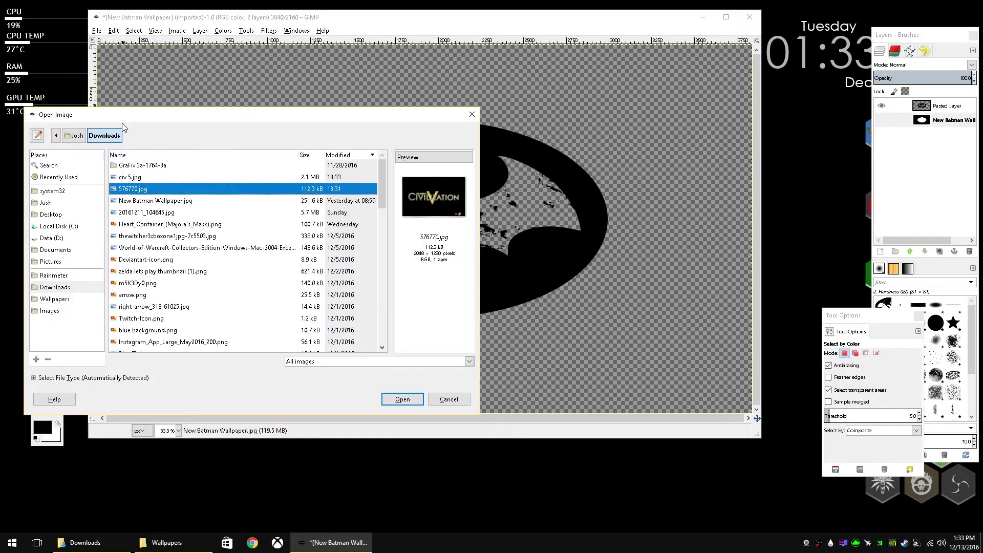
pyautogui.click(133, 177)
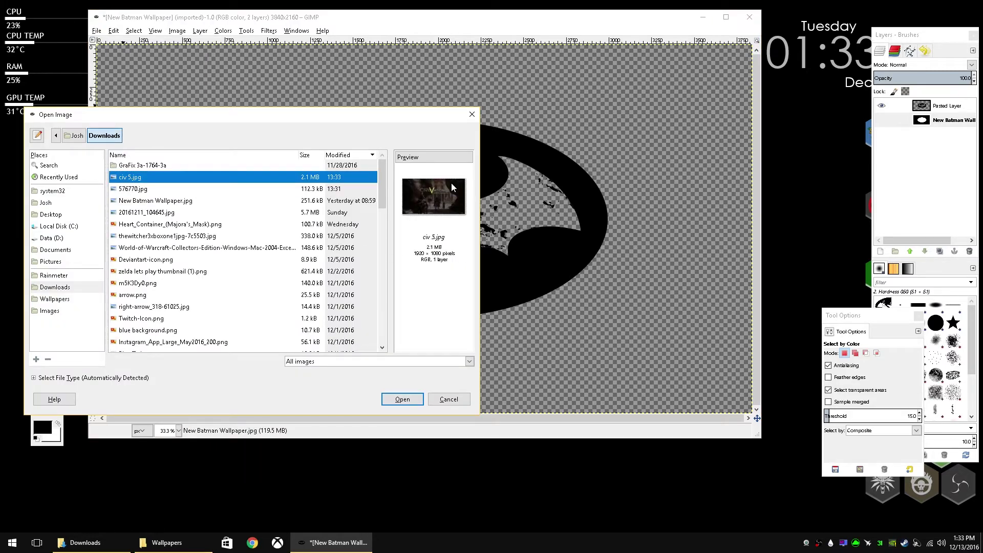
pyautogui.click(403, 399)
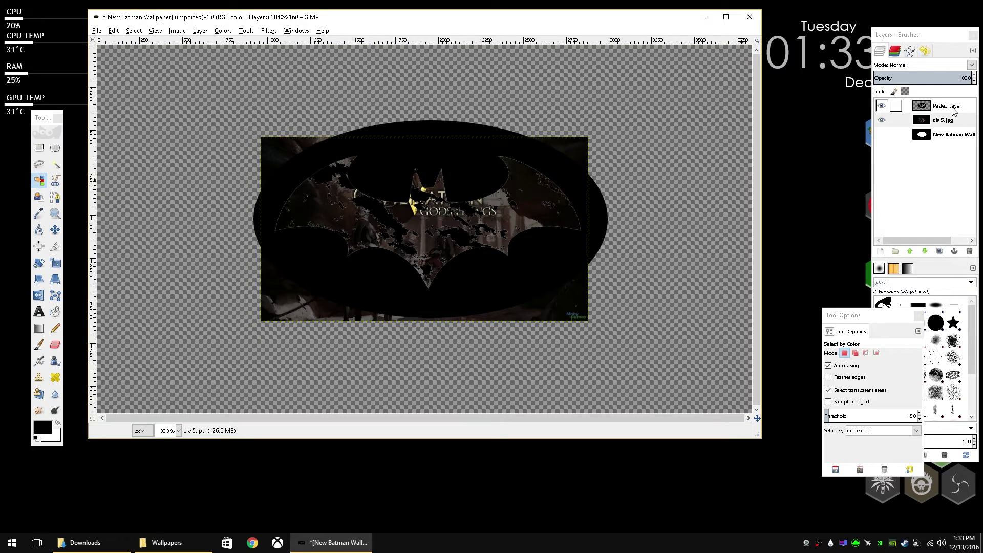
pyautogui.click(882, 106)
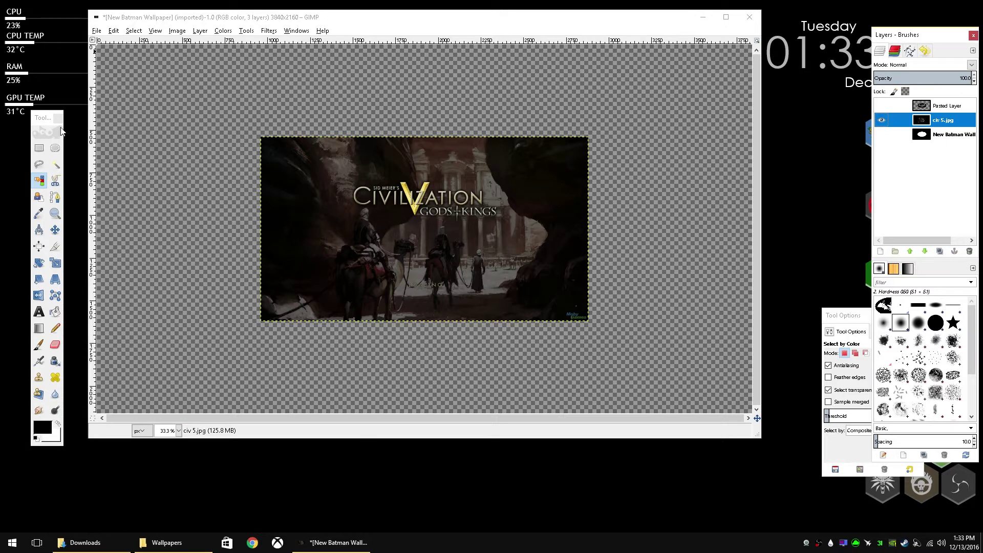
# Step: Draw an ellipse around the Civilization logo, stretch its top edge up, and invert the selection
pyautogui.click(55, 148)
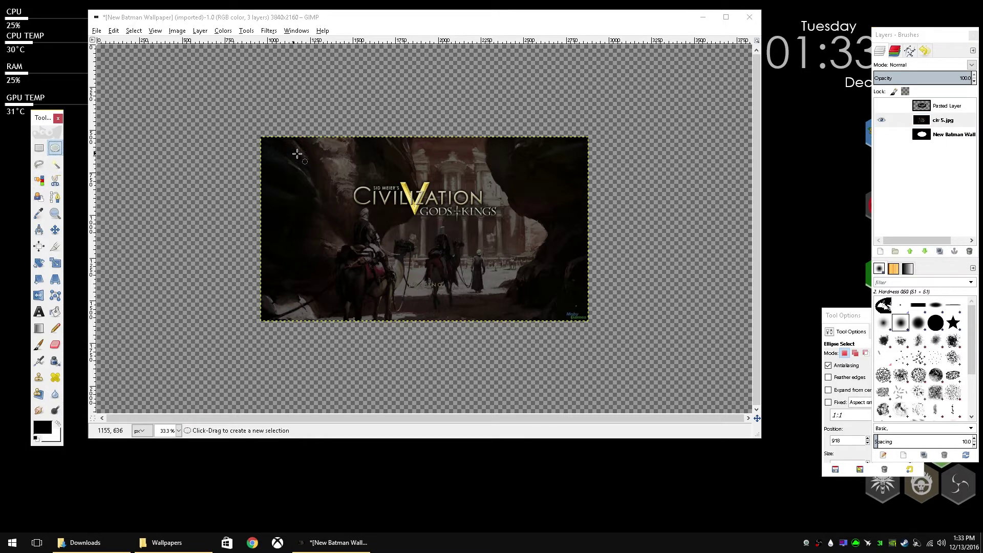
pyautogui.moveTo(328, 156); pyautogui.dragTo(538, 255)
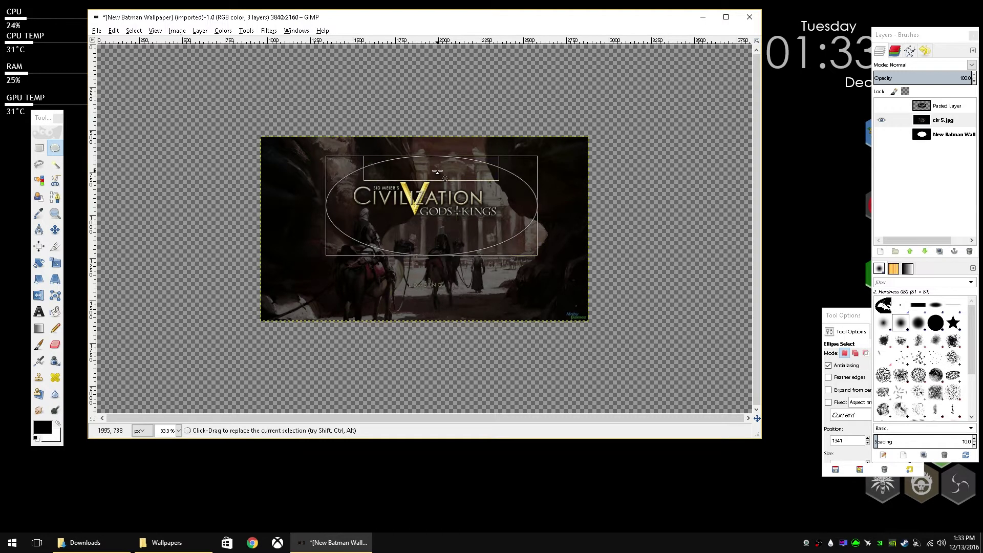
pyautogui.moveTo(438, 171); pyautogui.dragTo(437, 165)
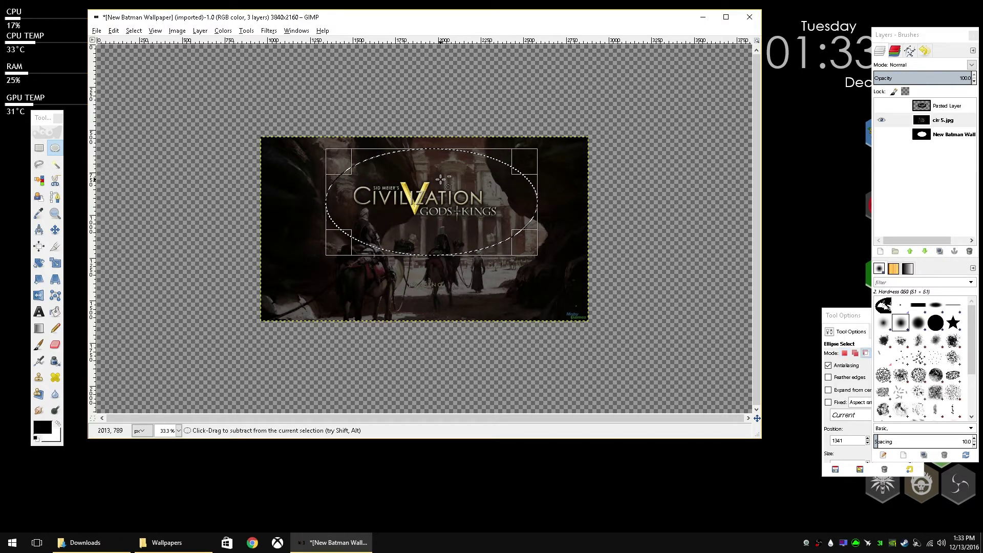
pyautogui.click(132, 31)
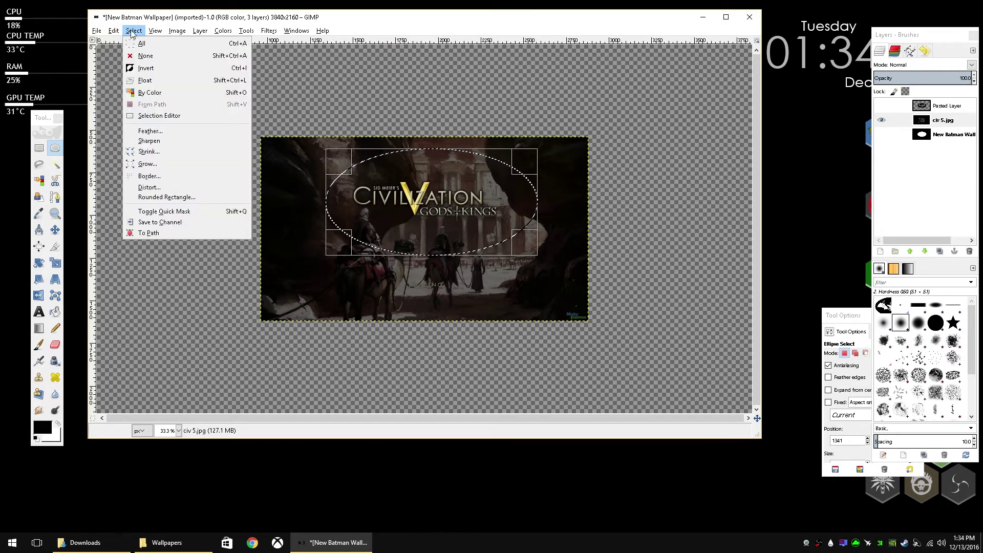
pyautogui.click(147, 68)
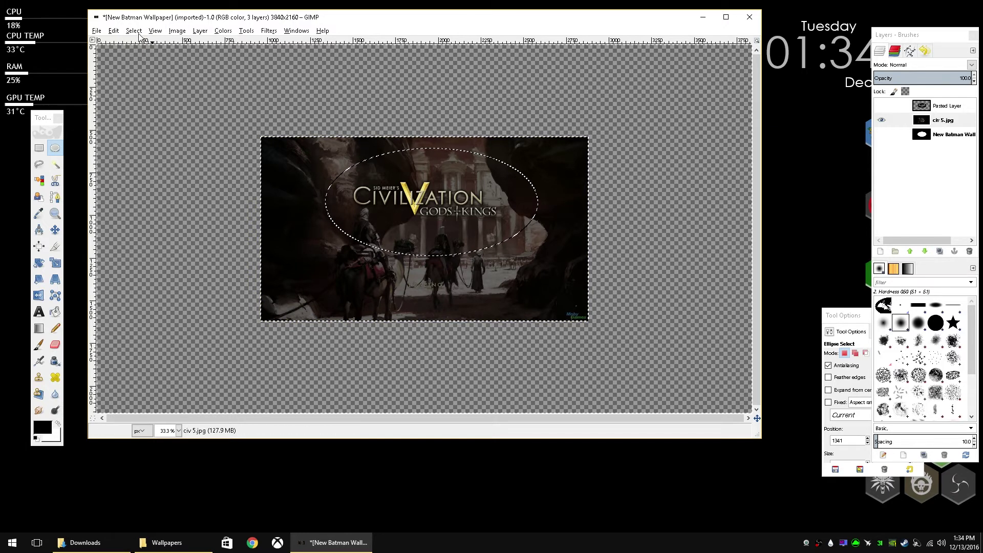
# Step: Add an alpha channel to civ 5.jpg and clear everything outside the ellipse
pyautogui.rightClick(944, 121)
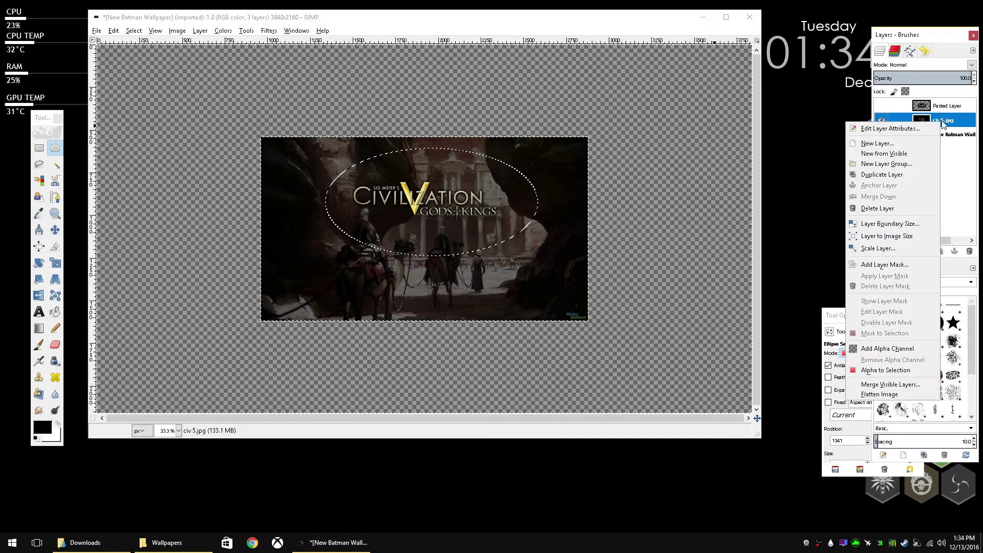
pyautogui.click(906, 349)
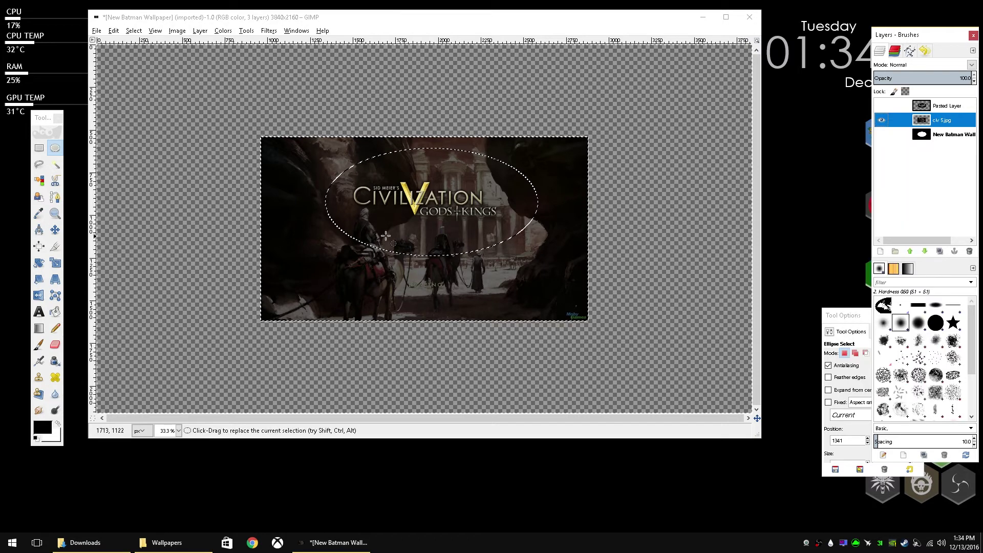
pyautogui.click(113, 31)
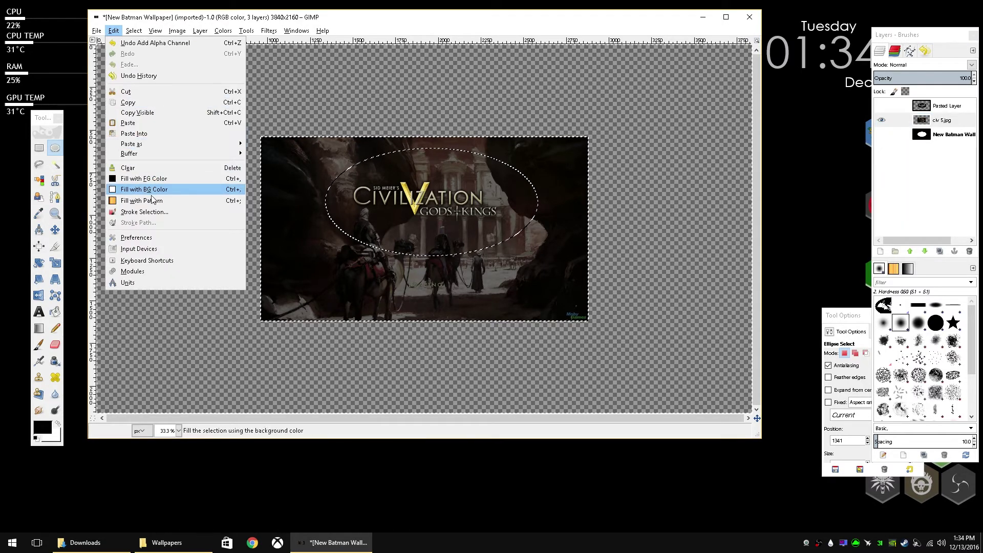
pyautogui.click(139, 173)
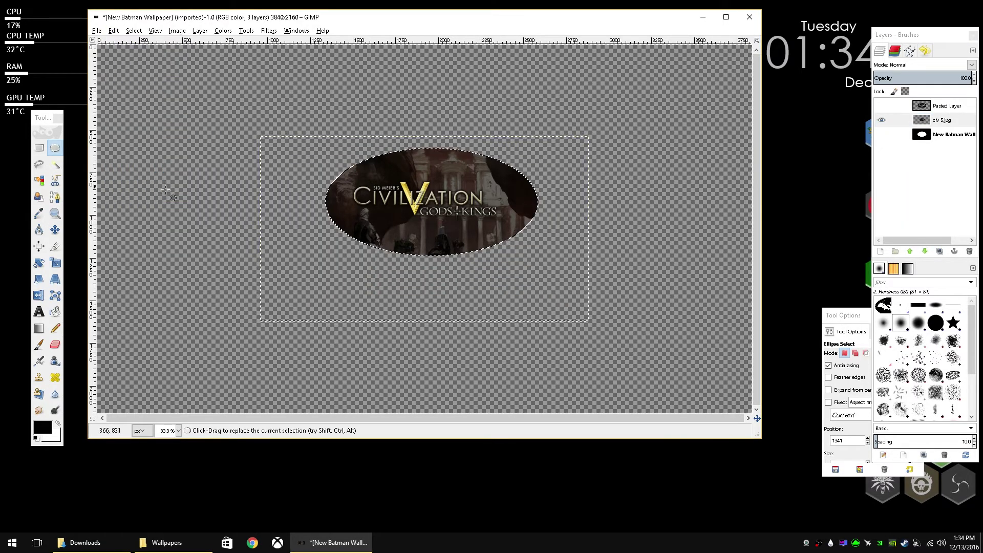
pyautogui.click(882, 106)
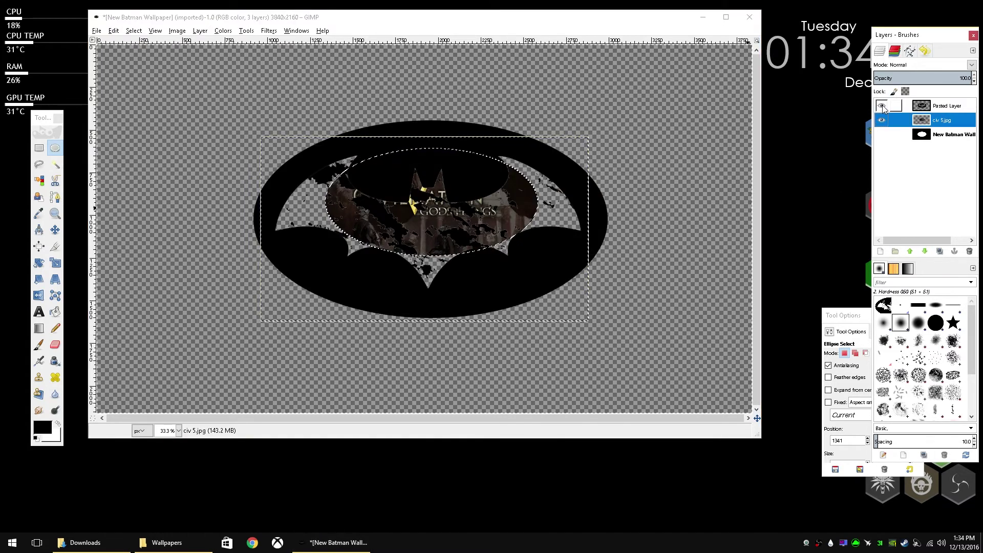
pyautogui.click(882, 106)
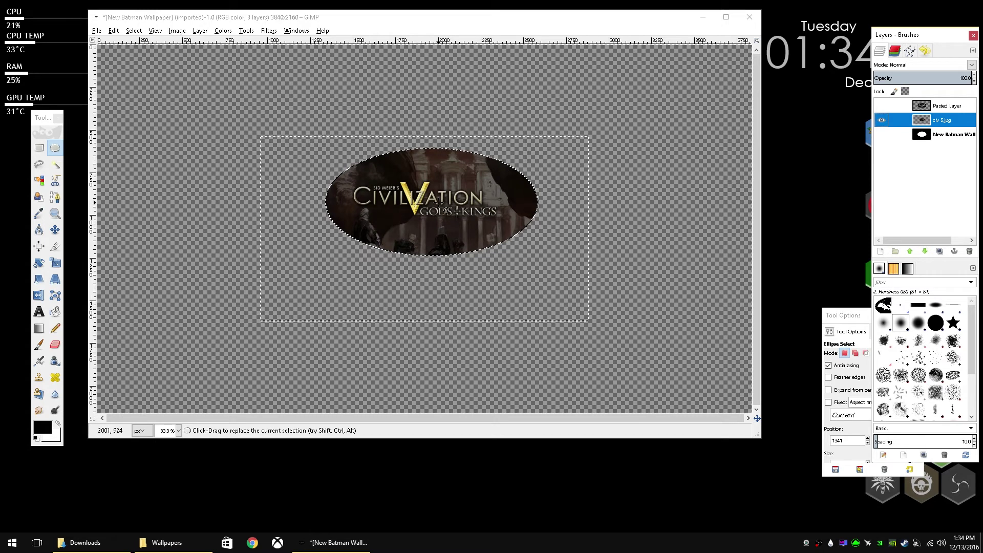
pyautogui.click(132, 32)
# Step: Show the Batman layer, scale civ 5.jpg to 2324×1308, and shift it down-left under the bat
pyautogui.click(146, 57)
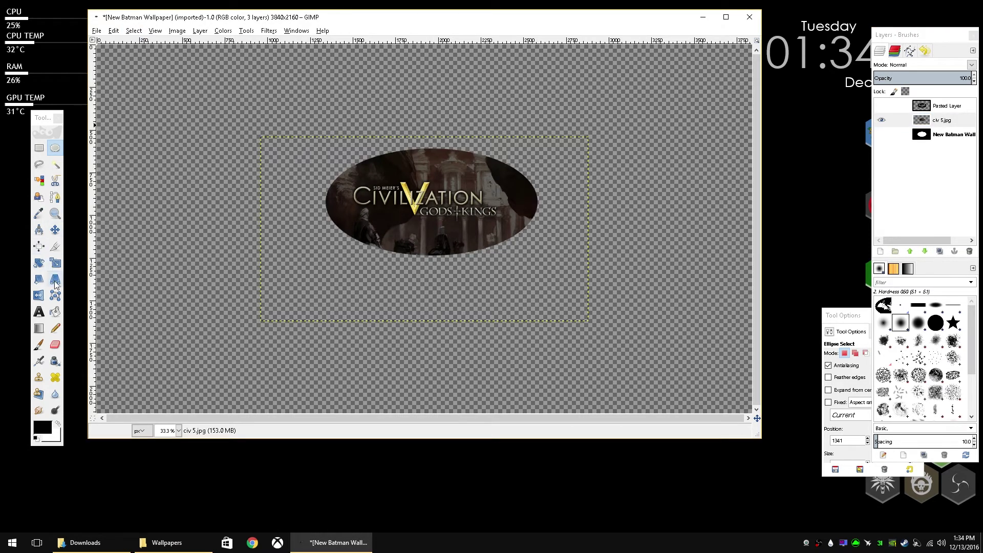
pyautogui.click(882, 106)
pyautogui.rightClick(928, 120)
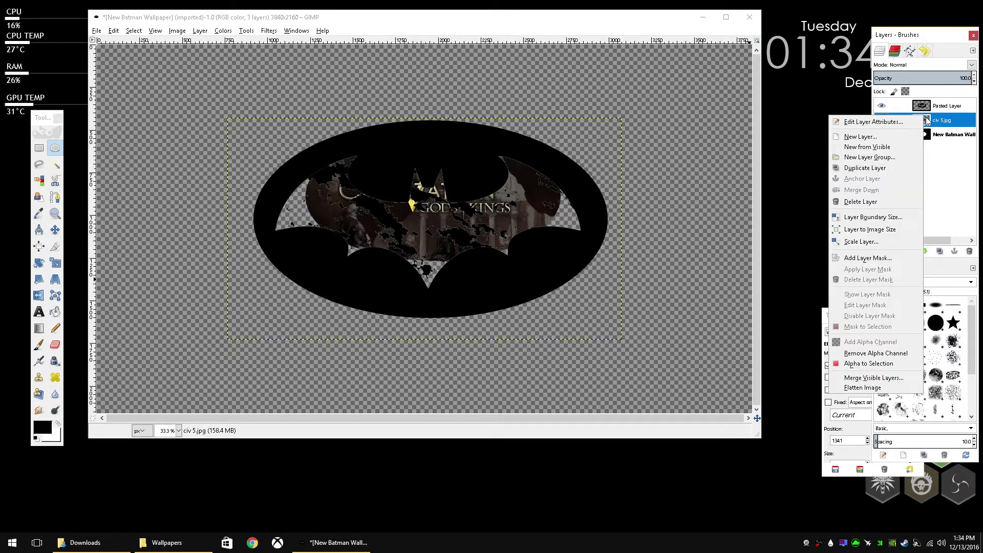
pyautogui.click(861, 242)
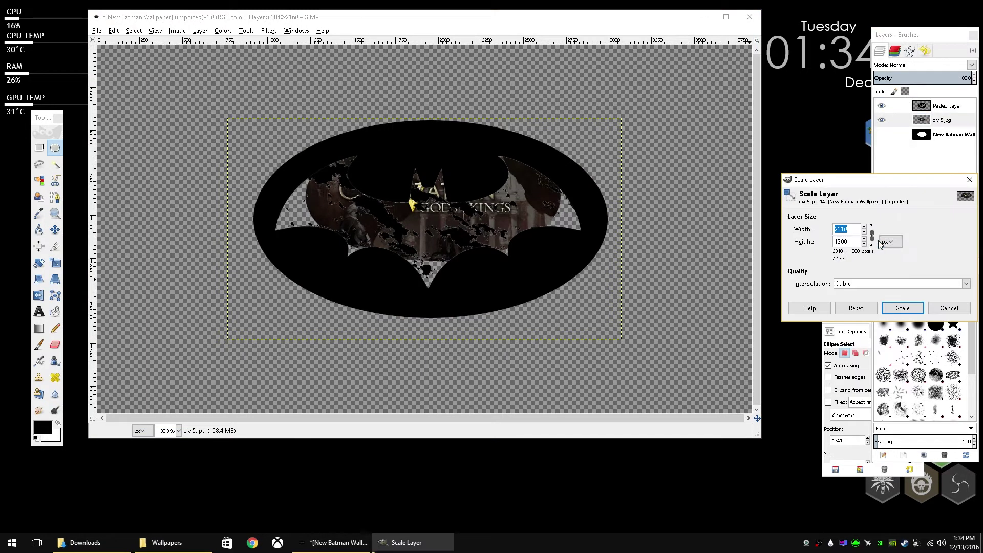
pyautogui.click(865, 228)
pyautogui.click(865, 228)
pyautogui.click(902, 308)
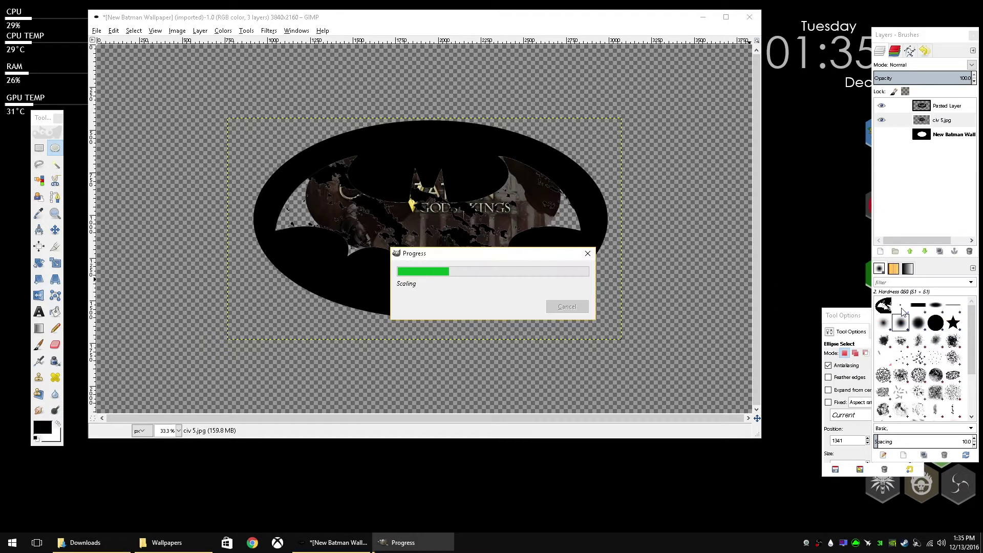
pyautogui.click(55, 230)
pyautogui.moveTo(515, 225); pyautogui.dragTo(510, 258)
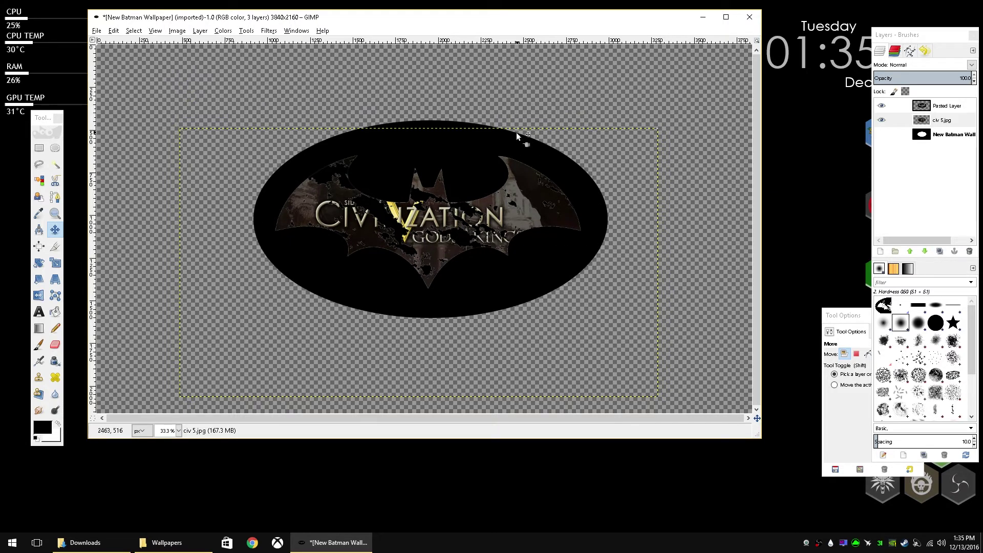
# Step: Delete the New Batman Wallpaper layer, merge Pasted Layer down, and resize the layer to 3840×2160
pyautogui.click(946, 138)
pyautogui.rightClick(945, 137)
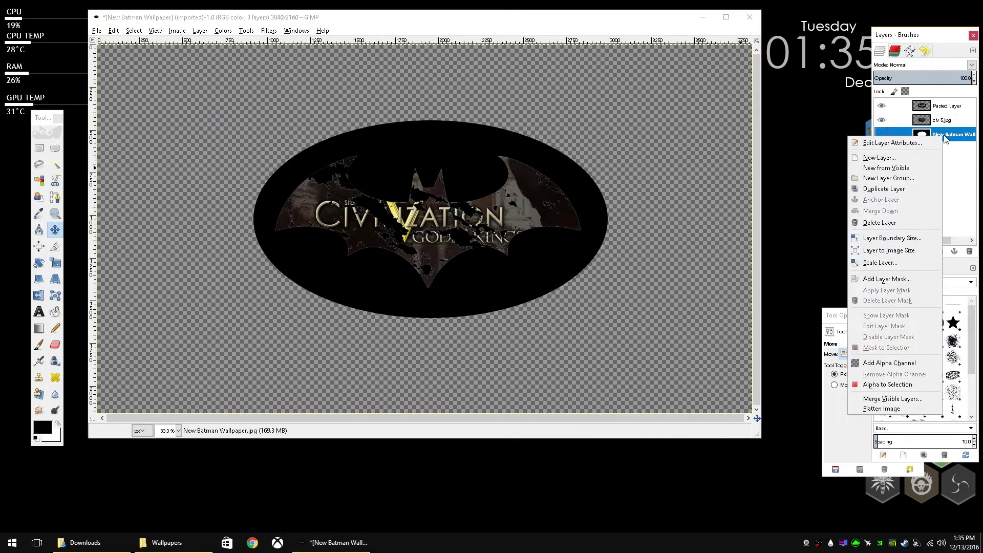
pyautogui.click(880, 223)
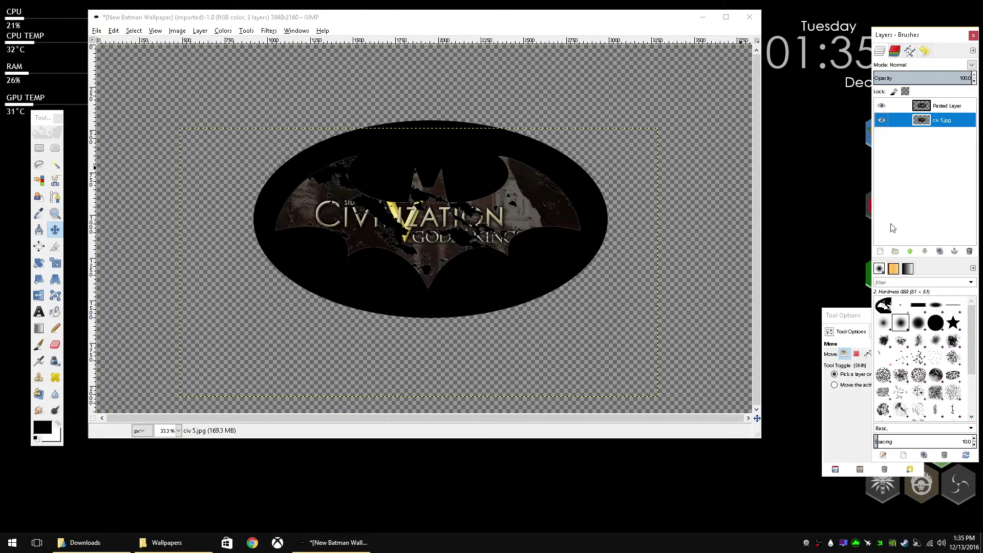
pyautogui.rightClick(941, 107)
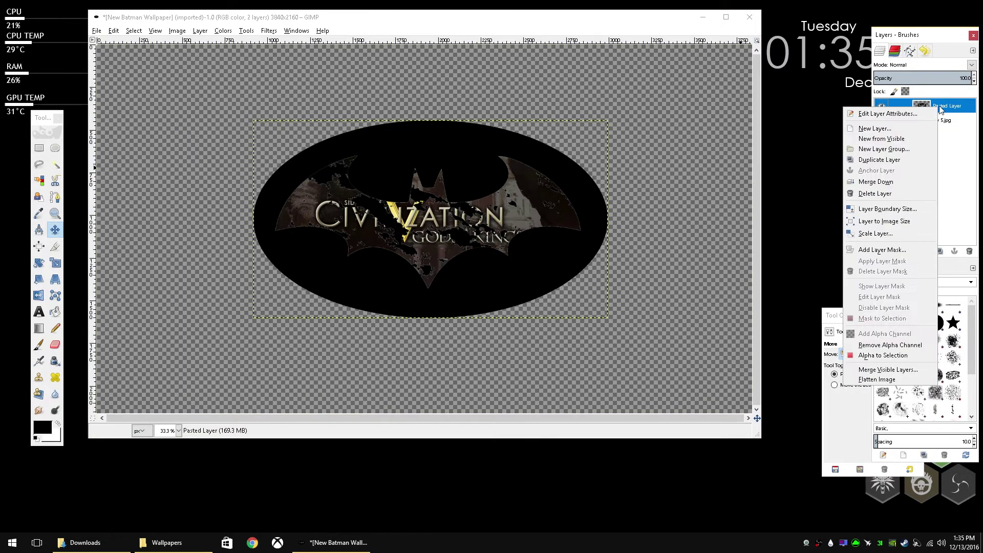
pyautogui.click(916, 182)
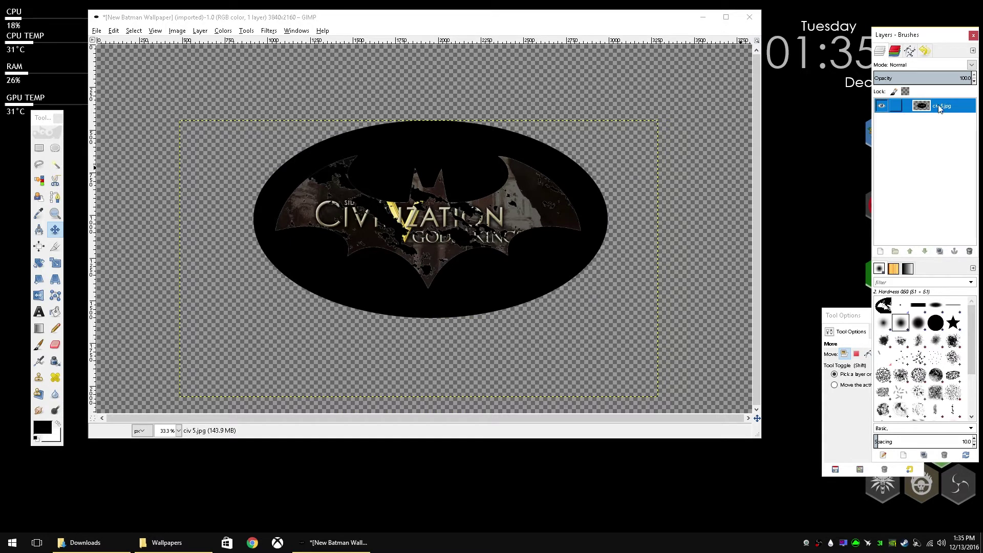
pyautogui.click(199, 31)
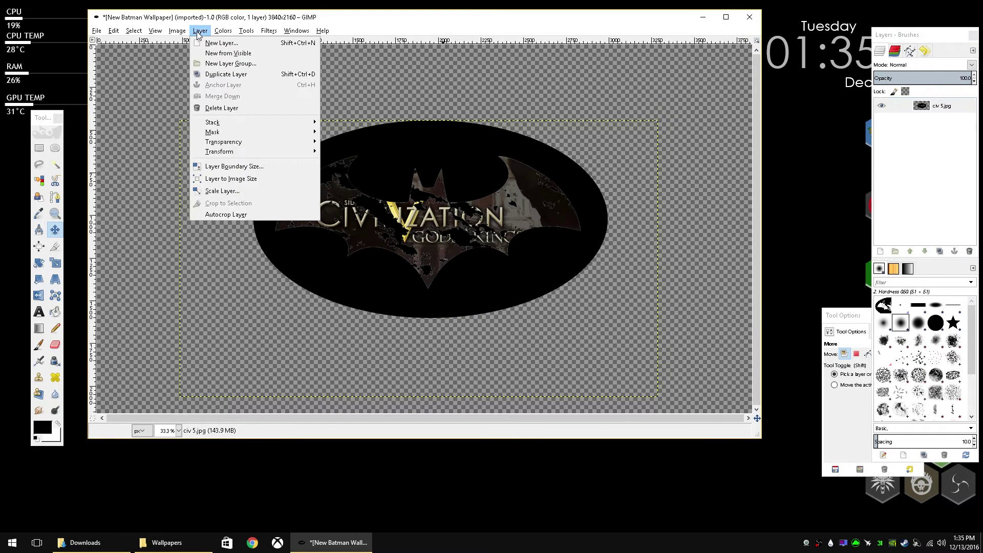
pyautogui.click(241, 179)
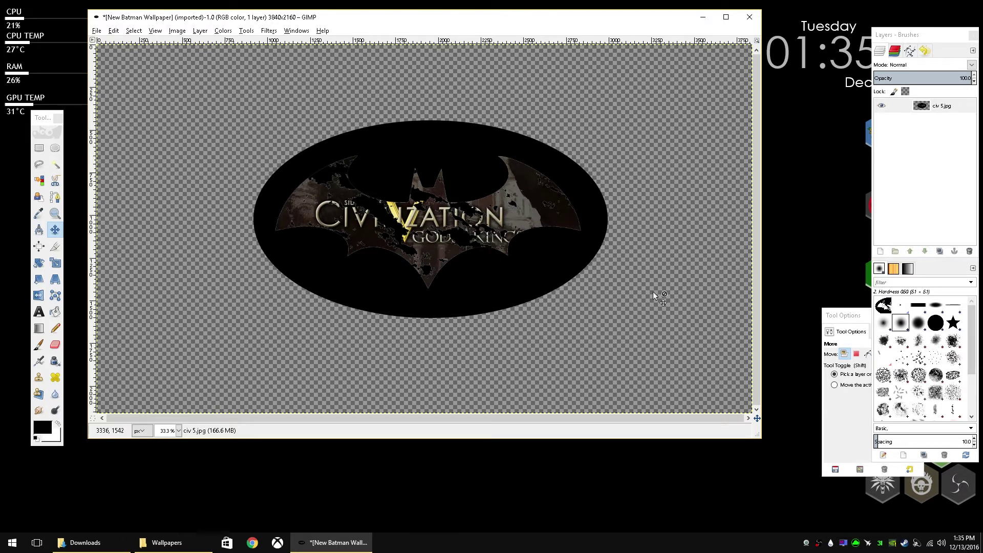
# Step: Check the image dimensions in New Batman Wallpaper.jpg's Properties details
pyautogui.moveTo(93, 543)
pyautogui.click(98, 496)
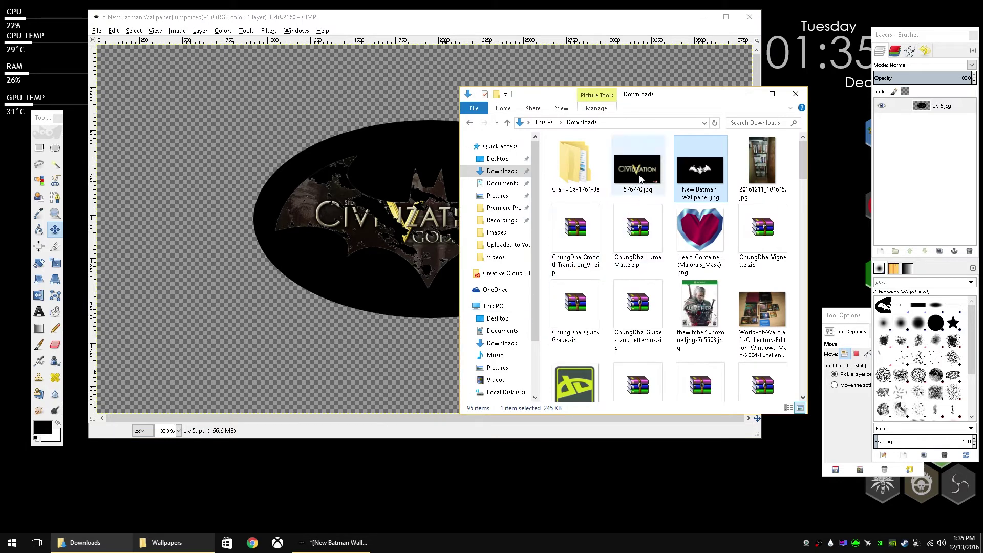
pyautogui.rightClick(702, 174)
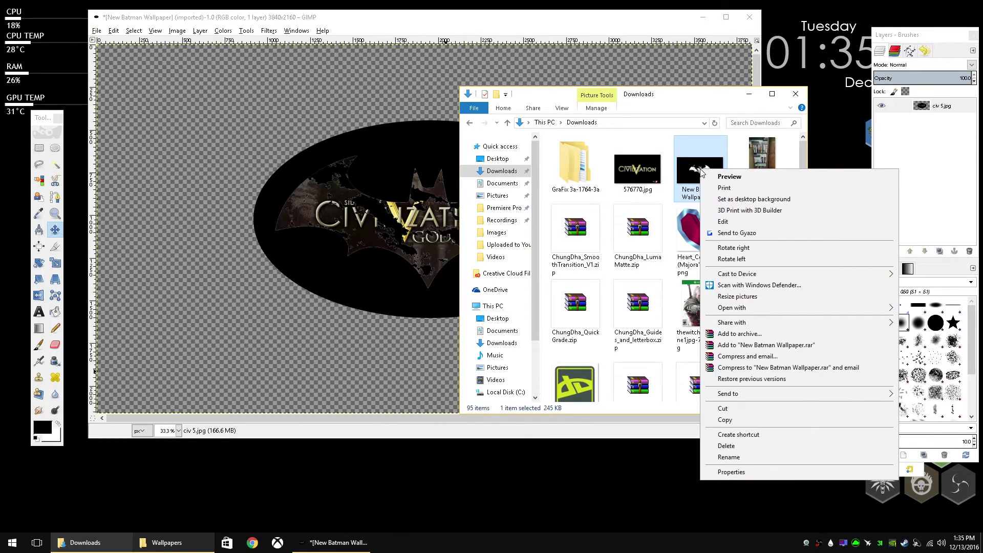
pyautogui.click(742, 471)
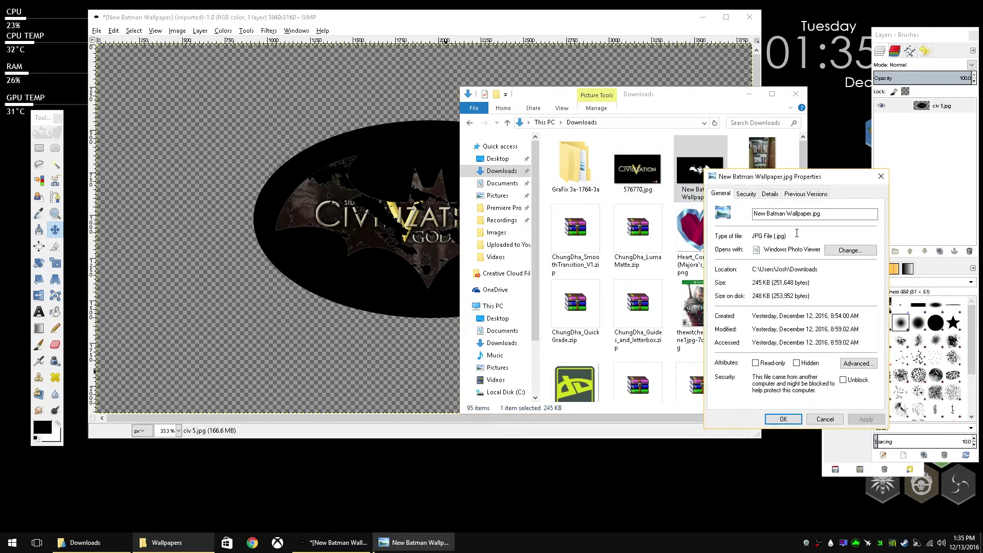
pyautogui.click(770, 194)
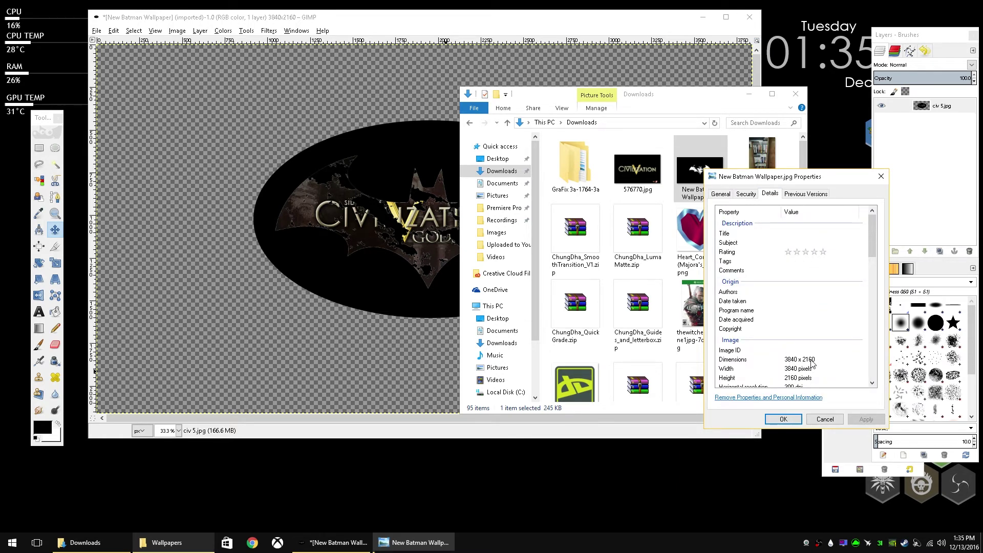
pyautogui.click(784, 419)
pyautogui.click(623, 23)
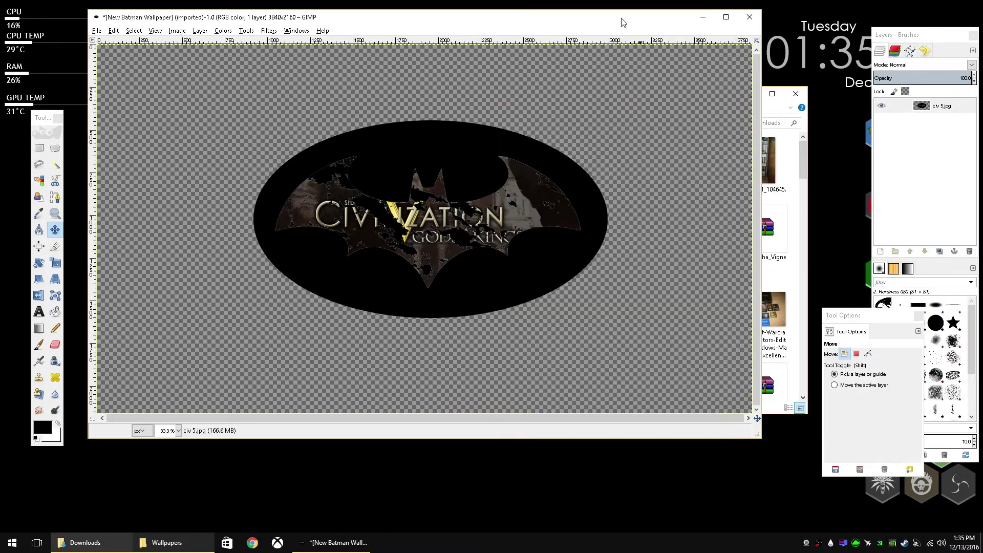
# Step: Create a new folder named civ5 in Rainmeter\Skins\goku
pyautogui.click(161, 544)
pyautogui.click(626, 135)
pyautogui.doubleClick(582, 167)
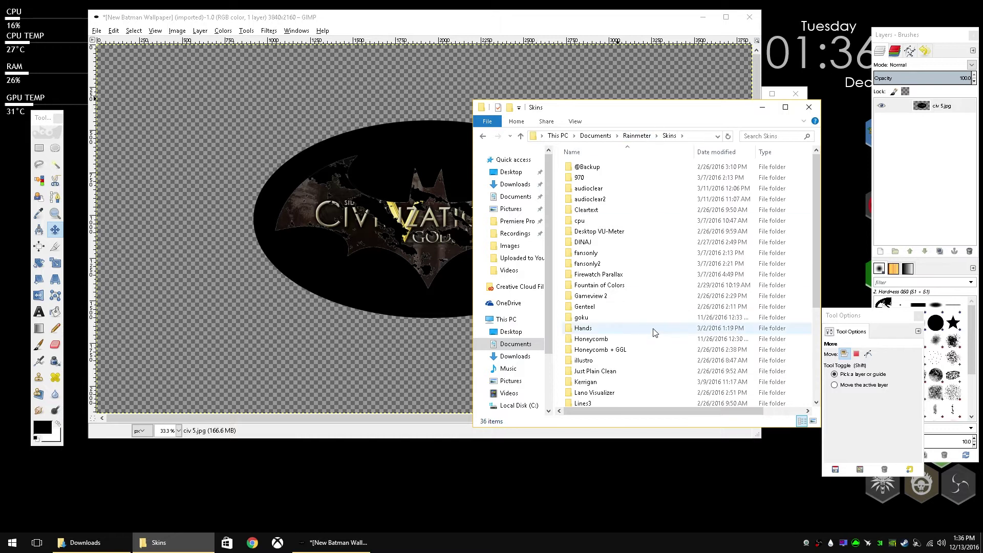
pyautogui.doubleClick(604, 318)
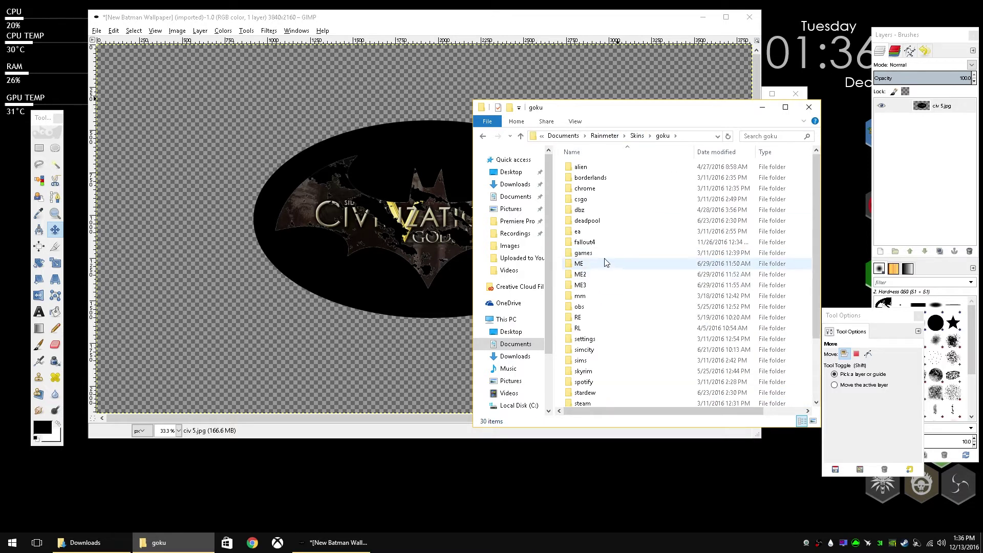
pyautogui.hotkey('ctrl', 'shift', 'n')
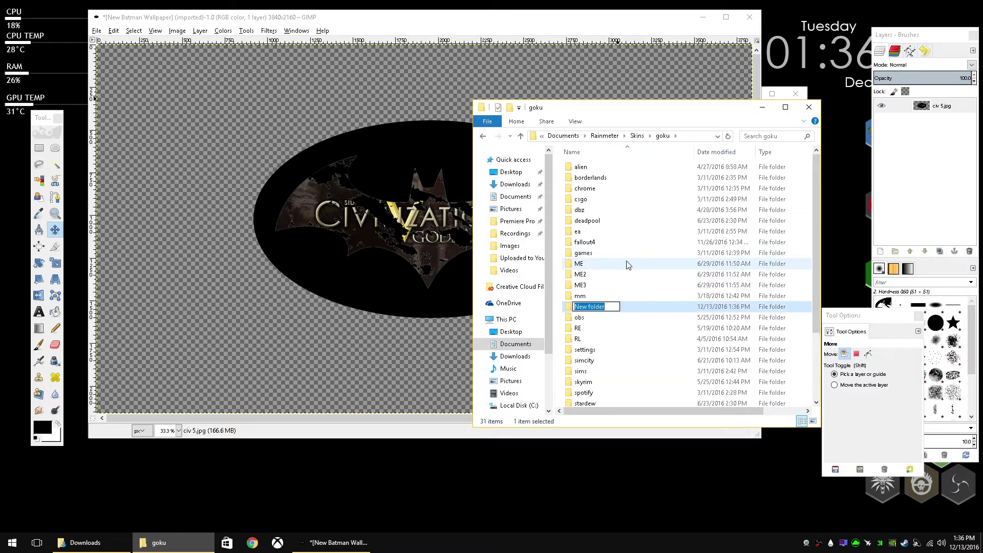
pyautogui.write('civ5')
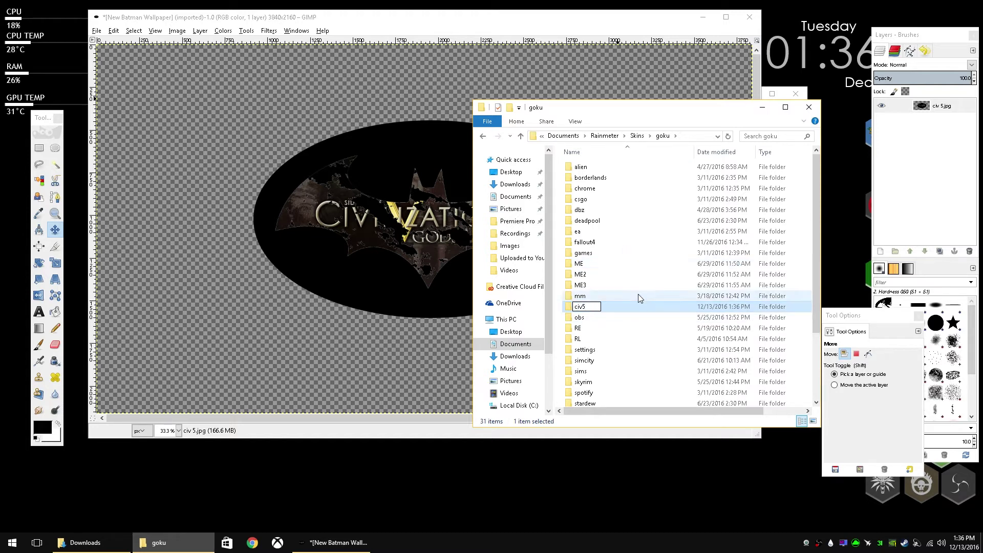
pyautogui.click(638, 276)
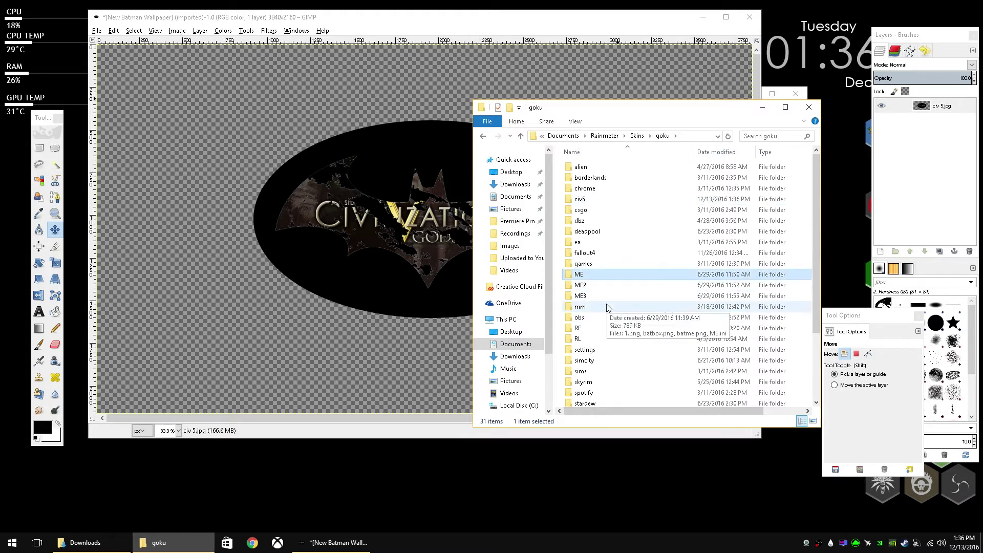
# Step: Copy csgo.ini from the csgo folder into civ5 and rename it civ5.ini
pyautogui.doubleClick(586, 210)
pyautogui.click(652, 182)
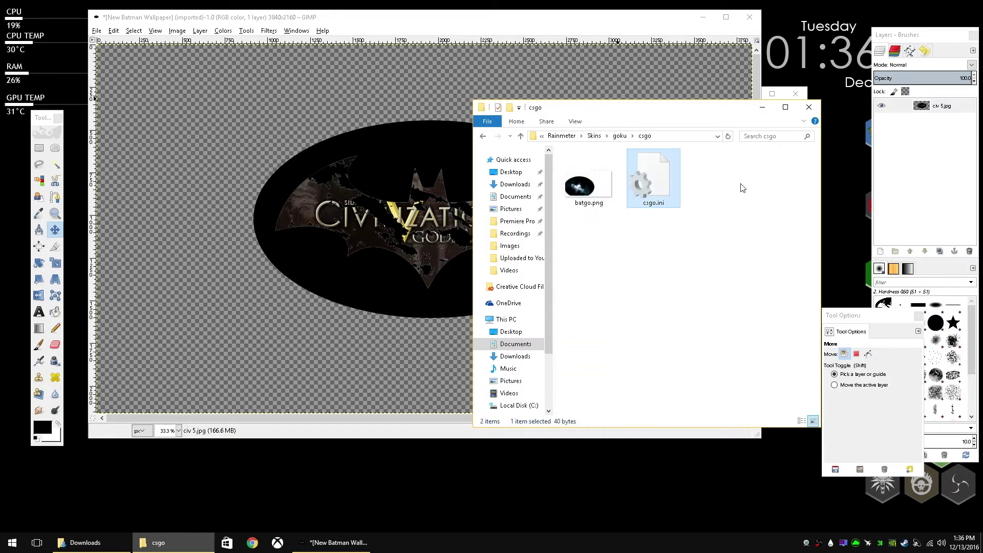
pyautogui.rightClick(668, 174)
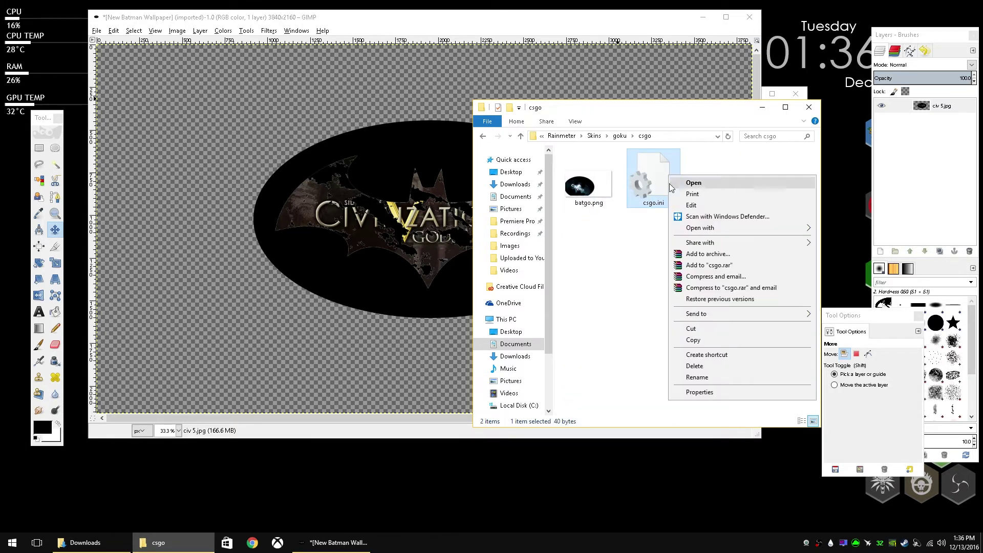
pyautogui.click(695, 343)
pyautogui.click(620, 136)
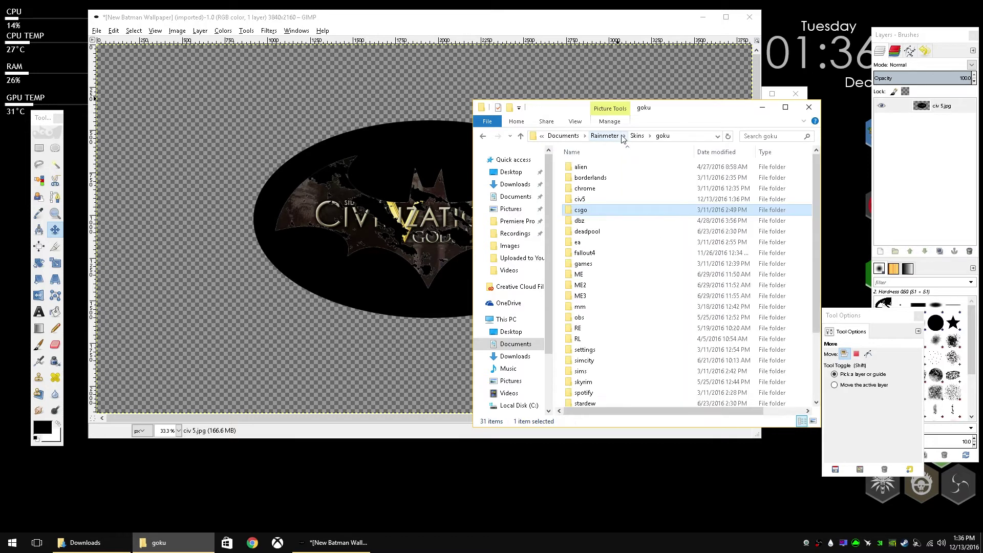
pyautogui.doubleClick(592, 201)
pyautogui.rightClick(594, 213)
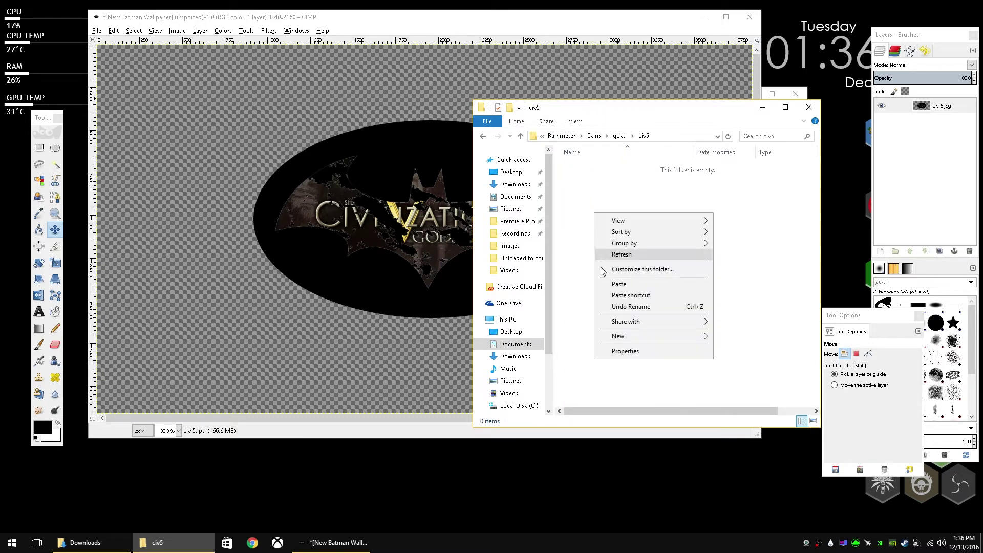
pyautogui.click(610, 282)
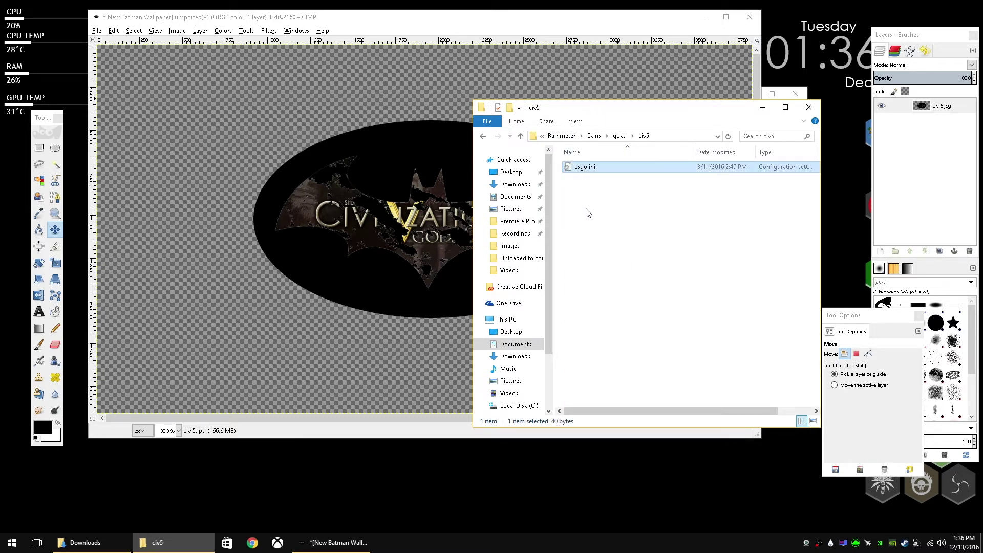
pyautogui.press('F2')
pyautogui.write('civ5')
pyautogui.press('Return')
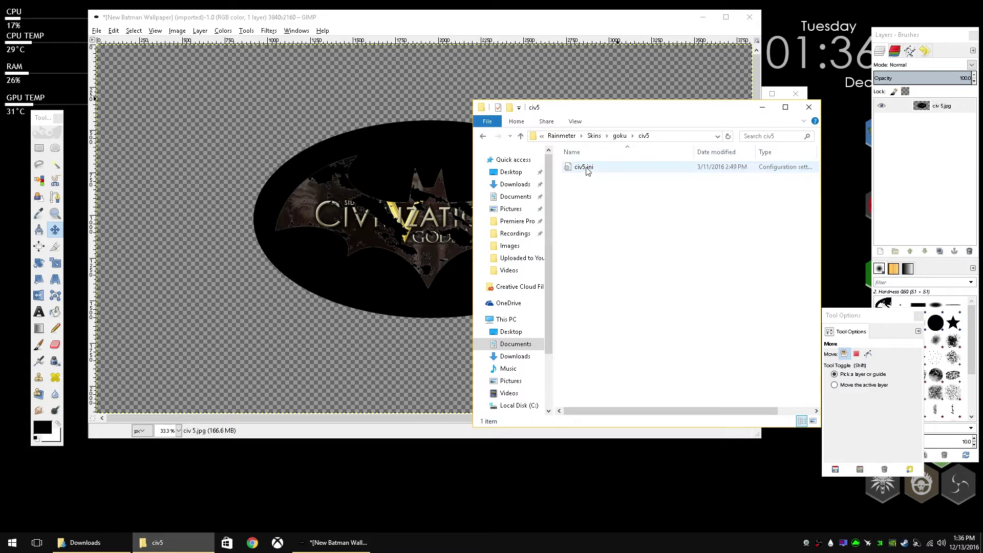
# Step: In civ5.ini, change the image name from batgo.png to batciv.png, save, and close Notepad
pyautogui.doubleClick(589, 171)
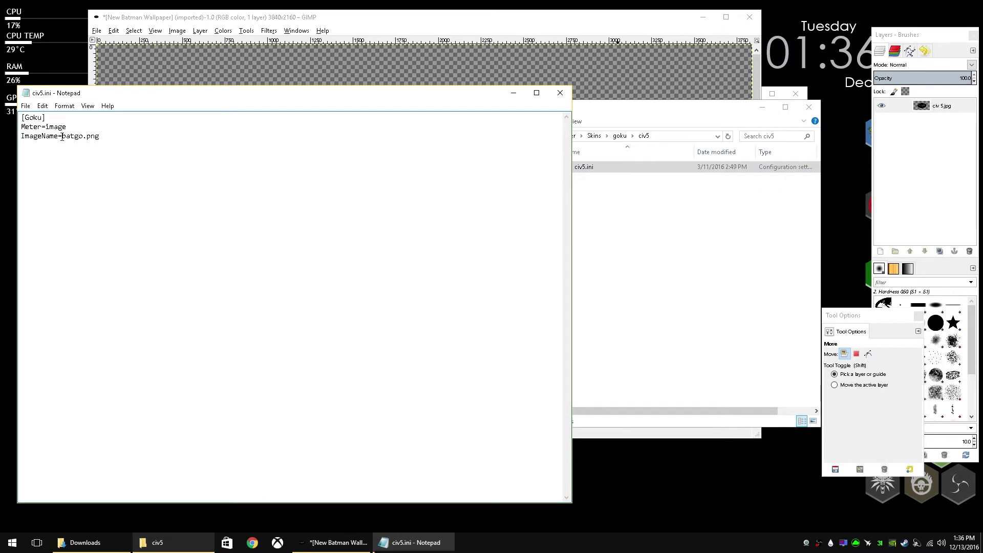
pyautogui.moveTo(63, 137); pyautogui.dragTo(80, 137)
pyautogui.click(76, 136)
pyautogui.write('civ')
pyautogui.click(25, 105)
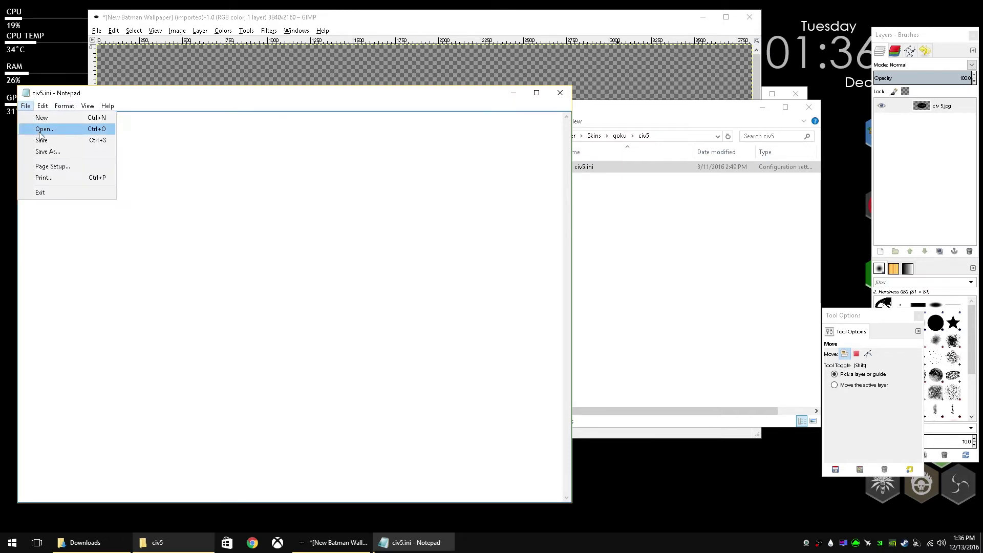
pyautogui.click(45, 140)
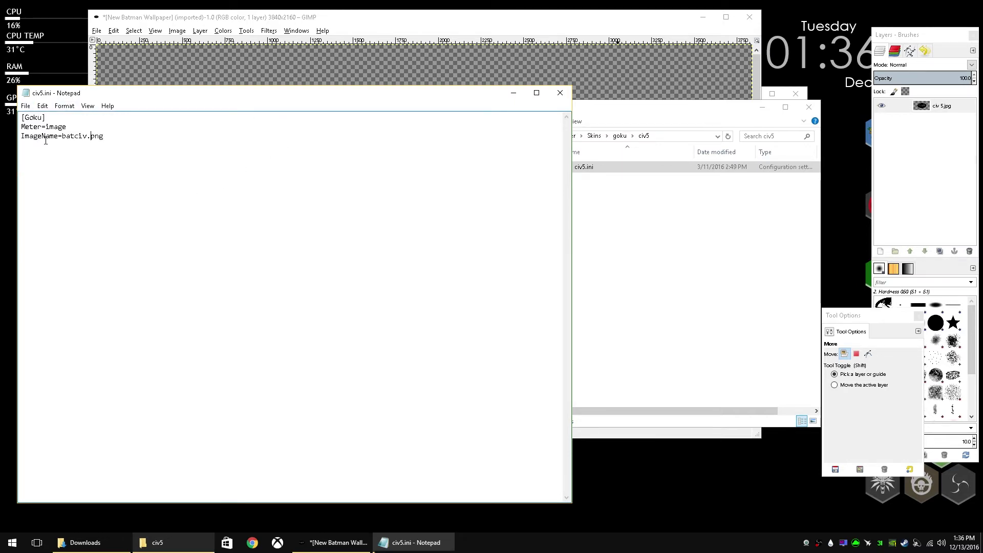
pyautogui.click(560, 93)
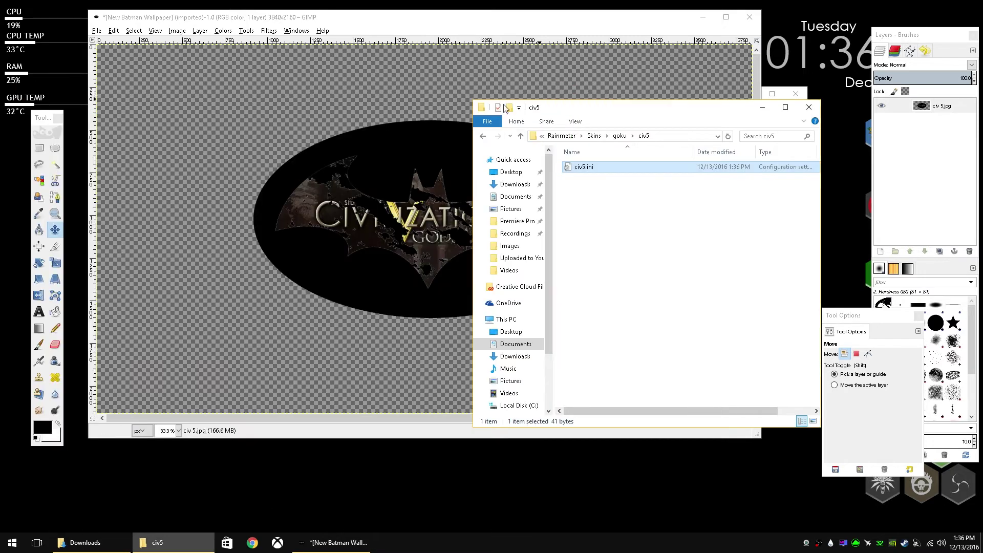
# Step: Start Export As in GIMP and browse to Documents\Rainmeter\Skins\goku\civ5
pyautogui.click(98, 32)
pyautogui.click(98, 31)
pyautogui.press('Right')
pyautogui.moveTo(97, 32)
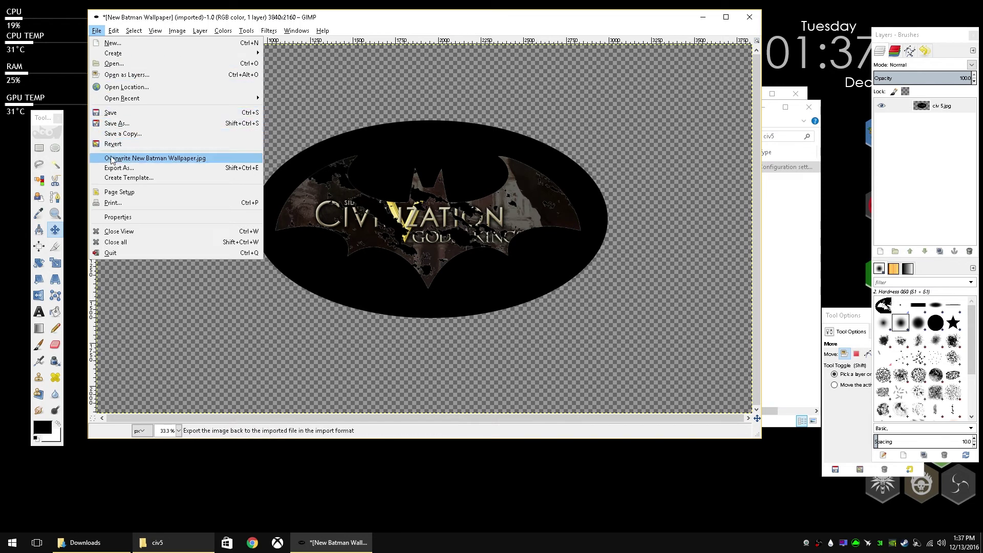
pyautogui.click(123, 168)
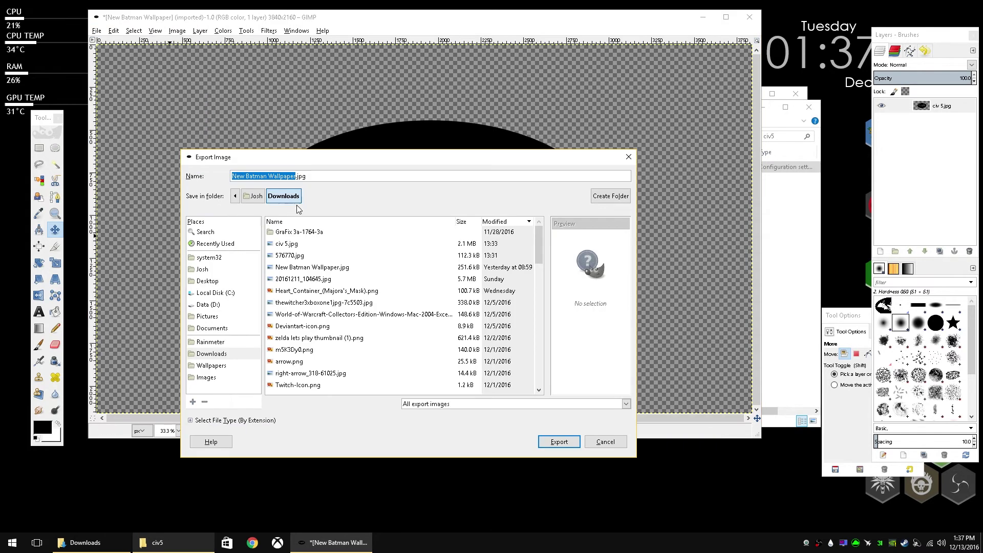
pyautogui.click(213, 342)
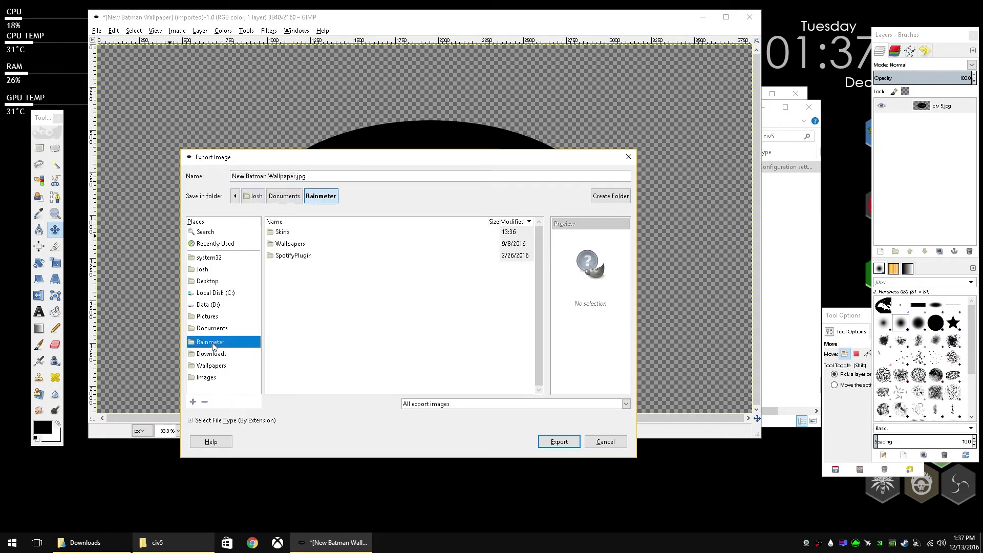
pyautogui.doubleClick(282, 233)
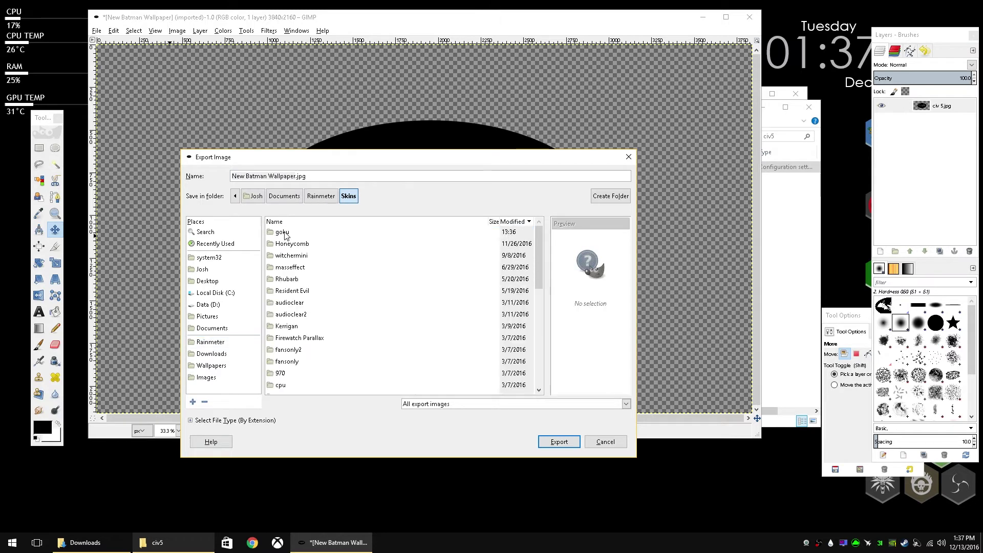
pyautogui.click(284, 234)
pyautogui.doubleClick(285, 235)
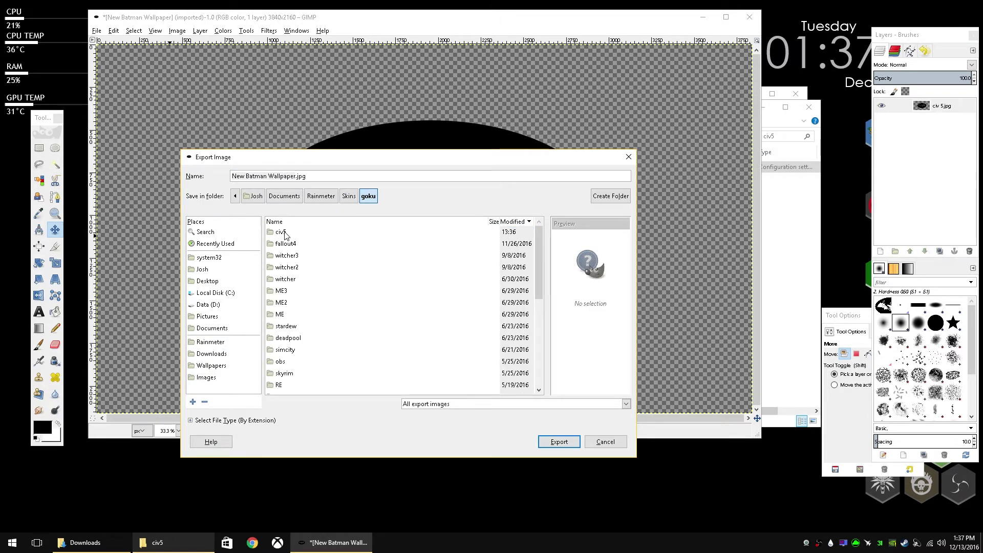
pyautogui.doubleClick(285, 235)
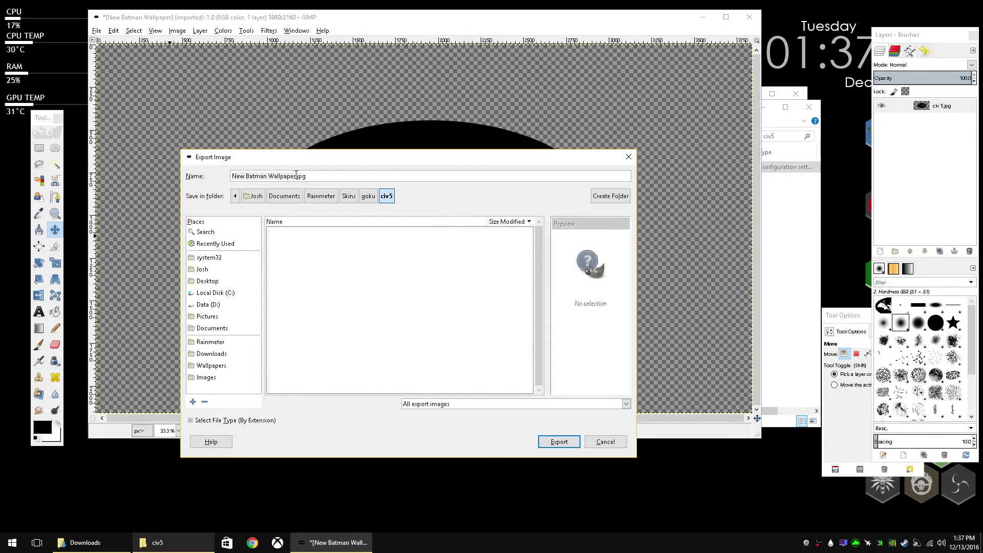
# Step: Export the image as batciv.png, accepting the default PNG options
pyautogui.moveTo(296, 175); pyautogui.dragTo(232, 175)
pyautogui.write('b')
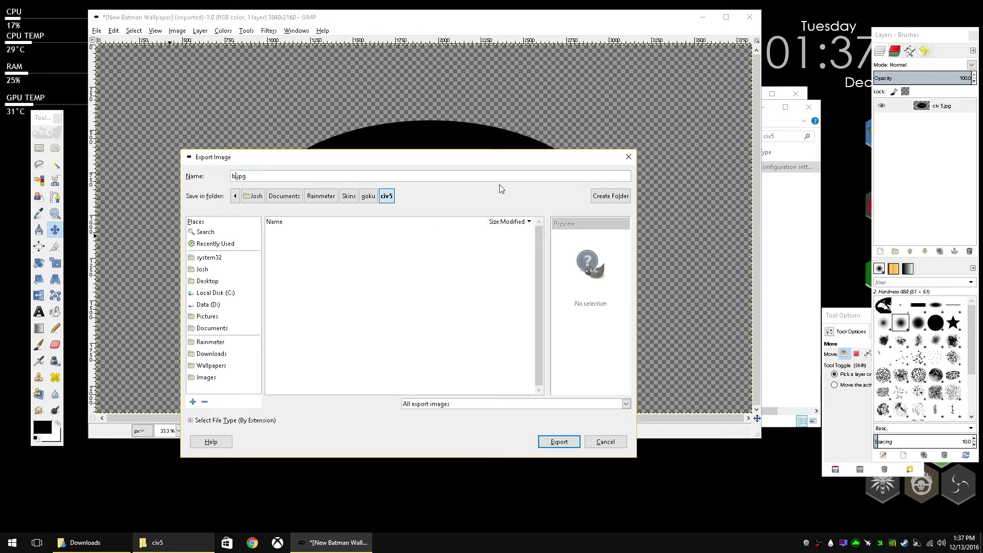
pyautogui.write('atciv.png')
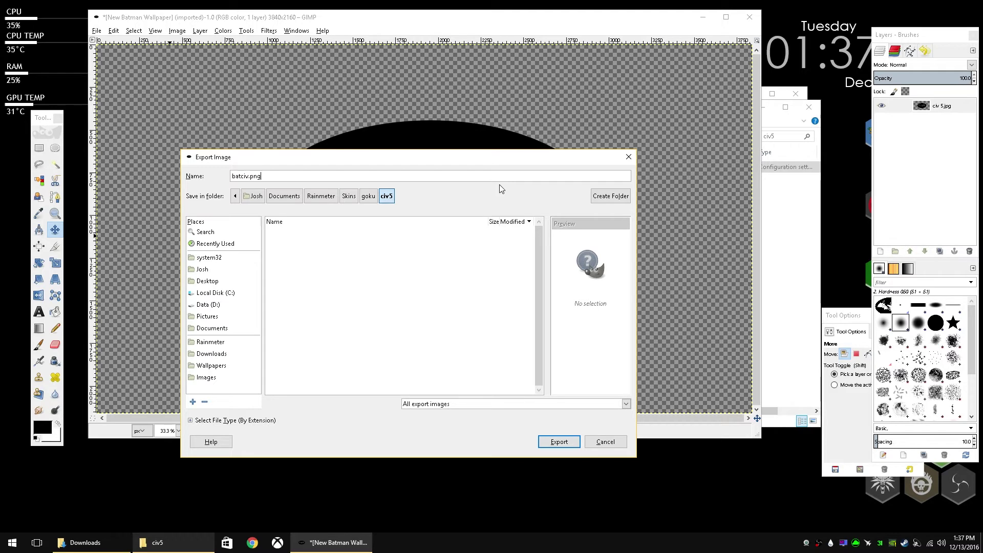
pyautogui.click(560, 444)
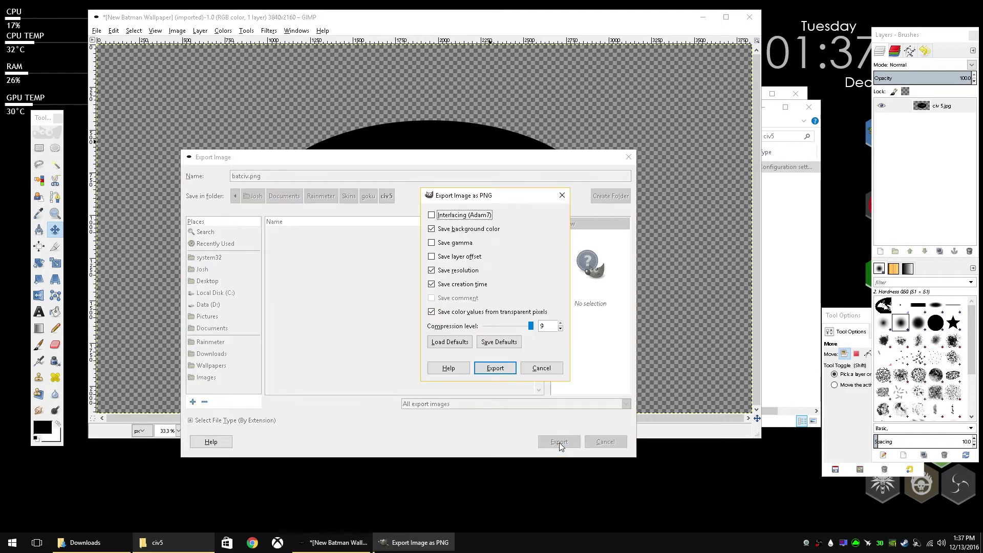
pyautogui.click(495, 368)
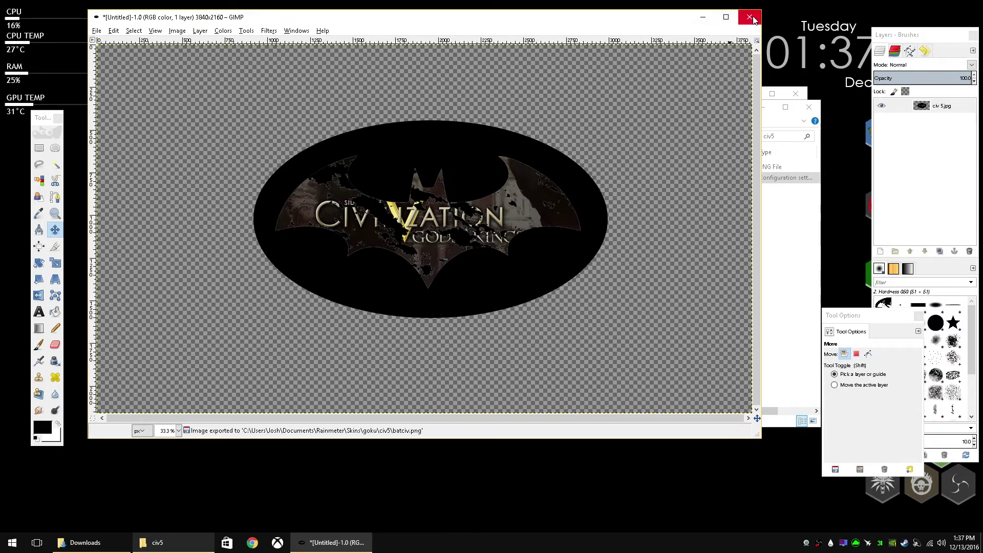
# Step: Minimize GIMP, Downloads and the civ5 folder, and bring up Manage Rainmeter
pyautogui.click(700, 17)
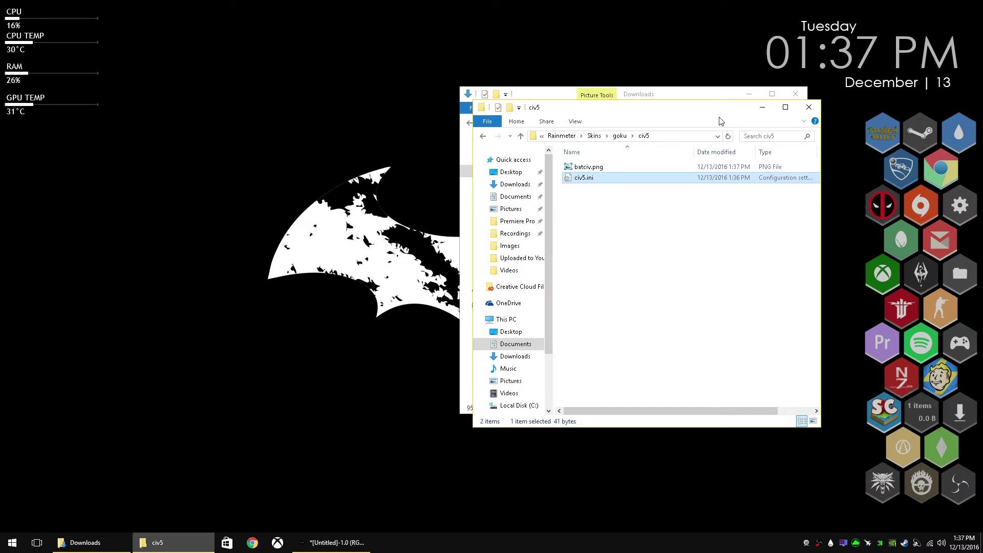
pyautogui.moveTo(717, 116); pyautogui.dragTo(526, 179)
pyautogui.click(751, 96)
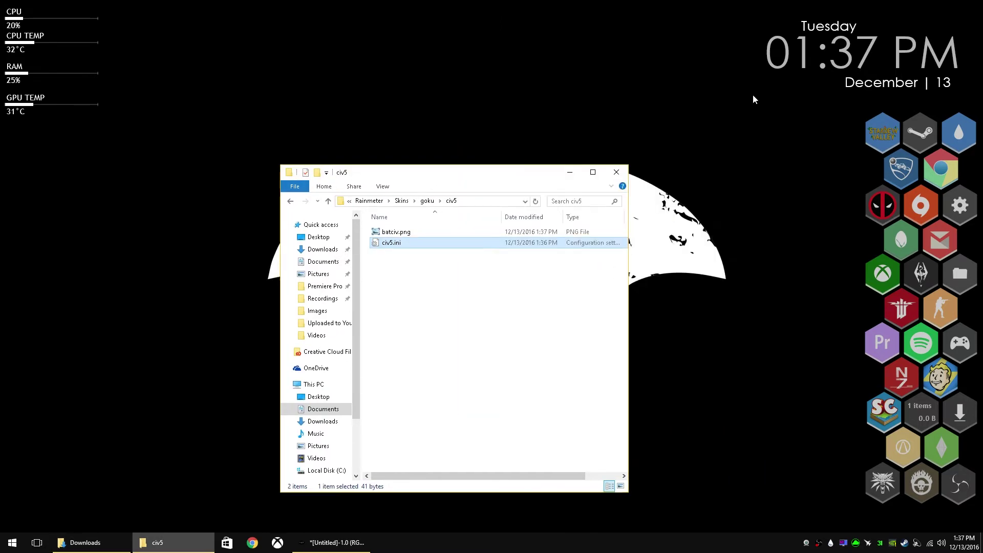
pyautogui.click(831, 543)
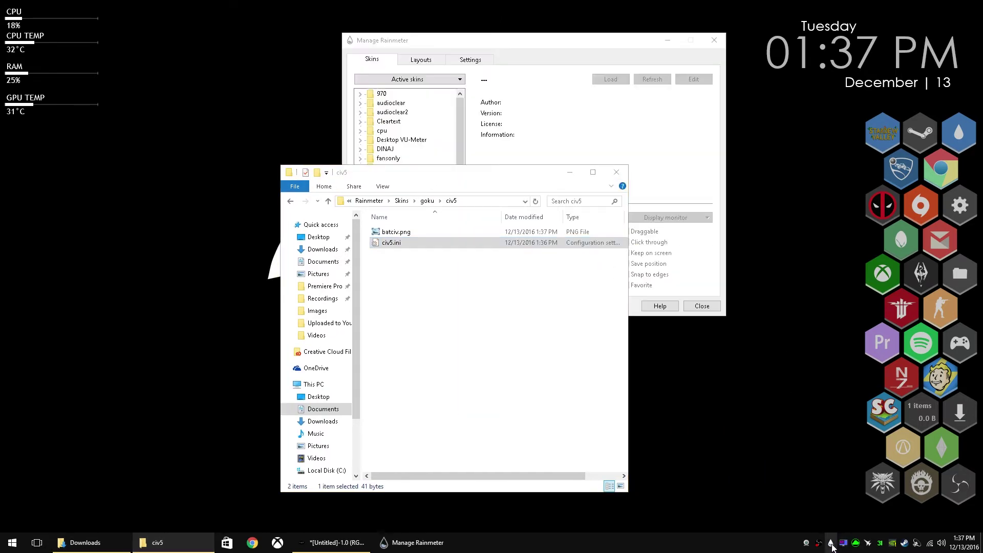
pyautogui.click(570, 173)
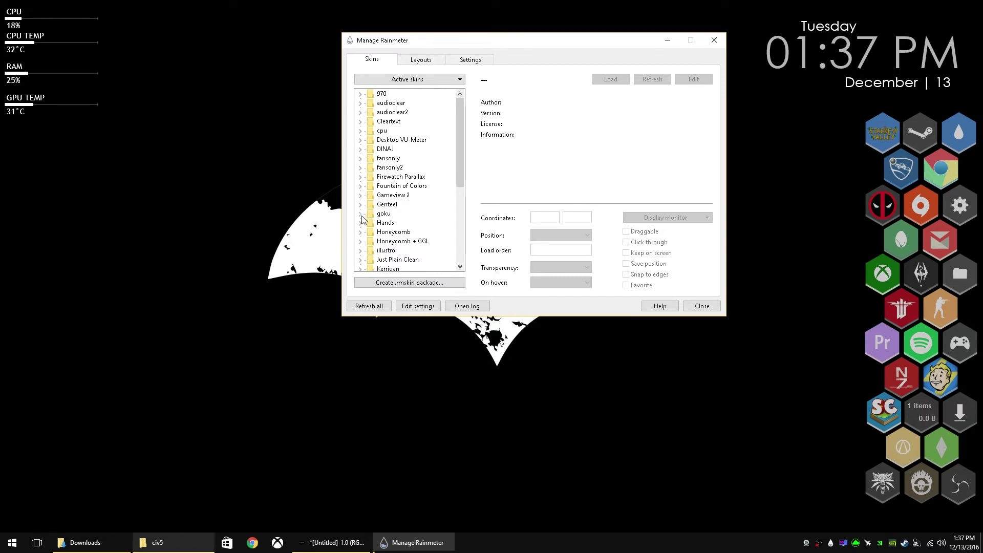
# Step: Load the Honeycomb civv.ini skin and drag the V hexagon into the launcher grid
pyautogui.click(361, 233)
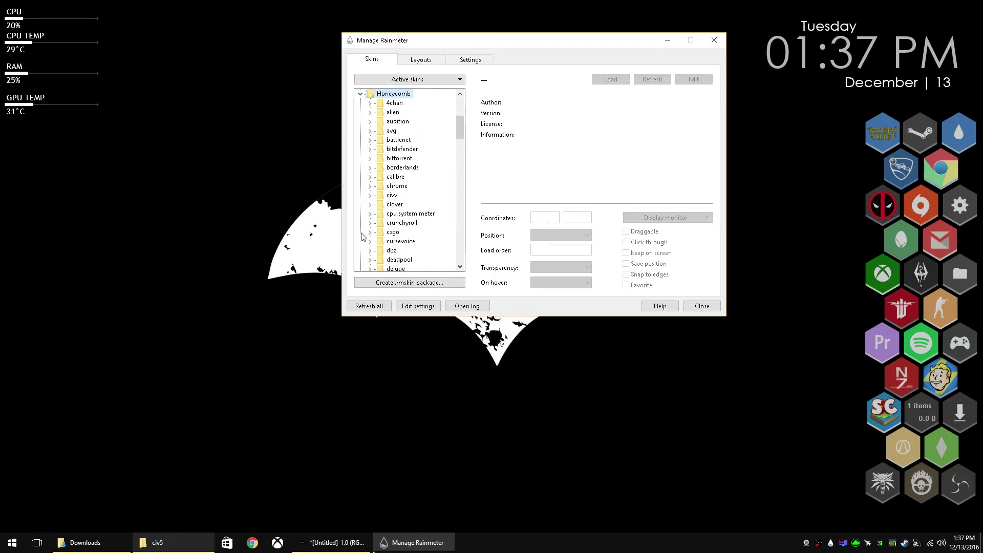
pyautogui.click(370, 196)
pyautogui.click(412, 205)
pyautogui.click(611, 79)
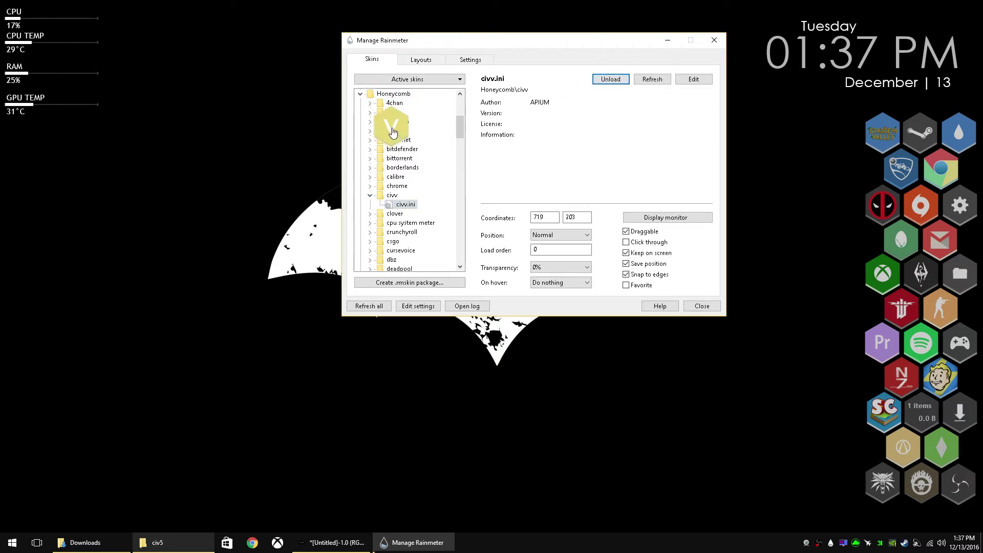
pyautogui.moveTo(406, 140); pyautogui.dragTo(855, 170)
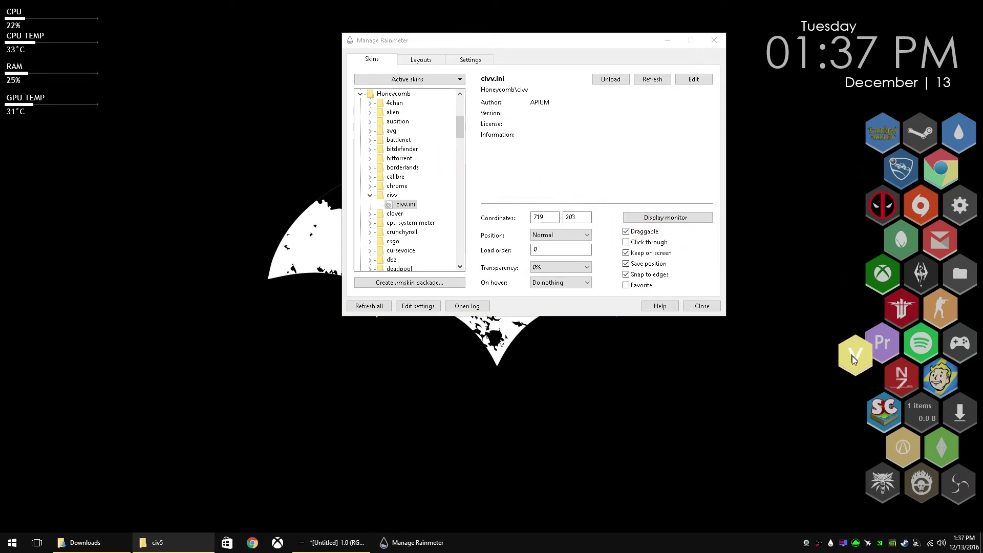
pyautogui.moveTo(857, 376); pyautogui.dragTo(852, 329)
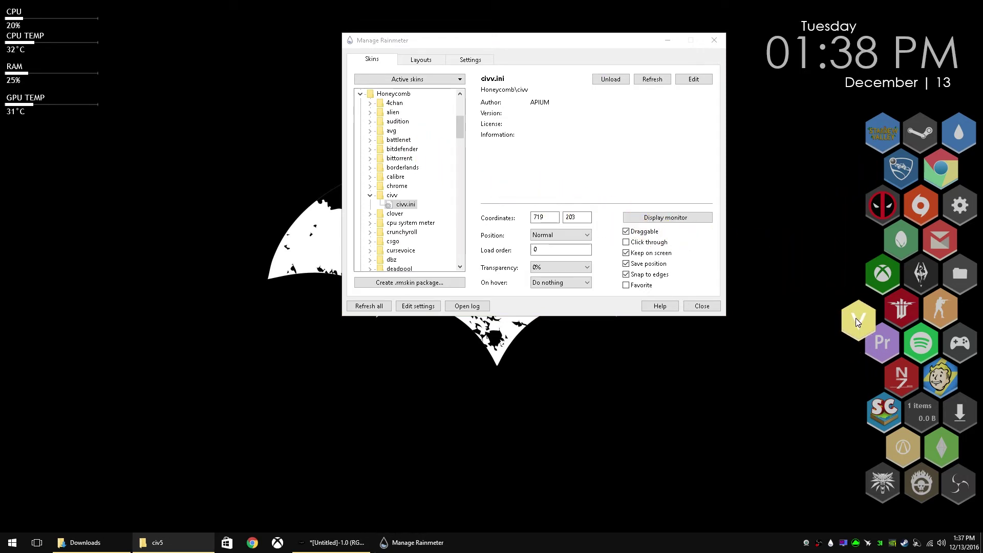
pyautogui.moveTo(857, 316); pyautogui.dragTo(867, 316)
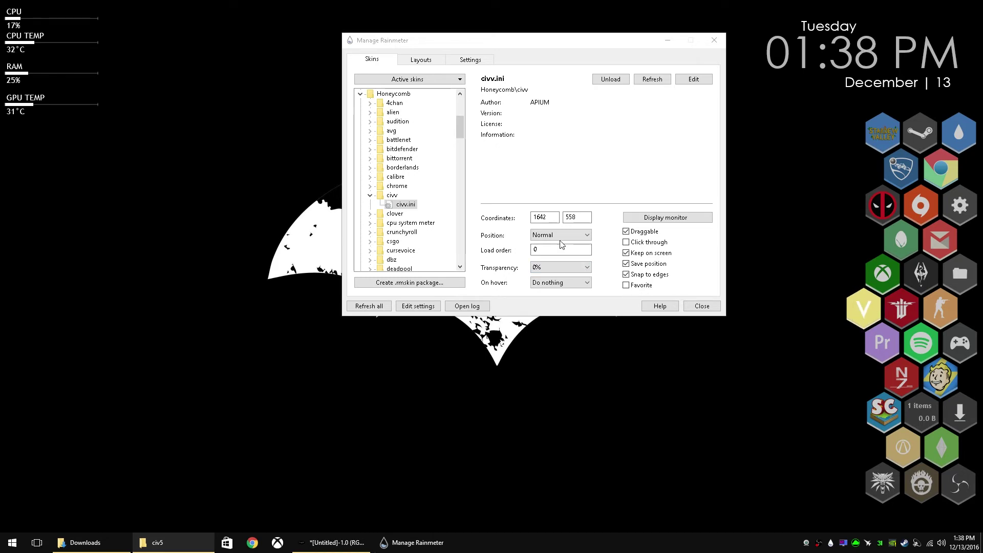
# Step: Set the hexagon's transparency to 20% and make it fade in on hover
pyautogui.click(560, 268)
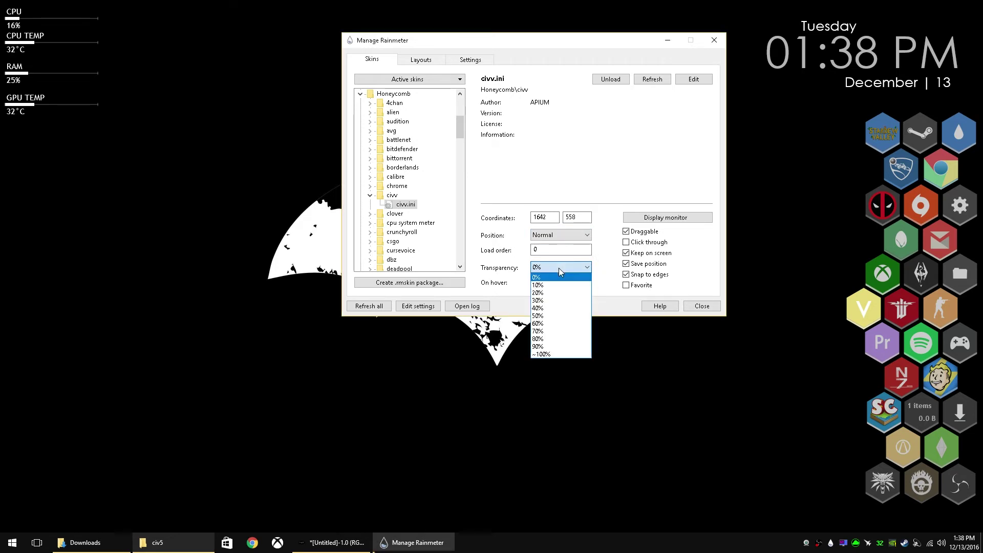
pyautogui.click(559, 290)
pyautogui.click(558, 284)
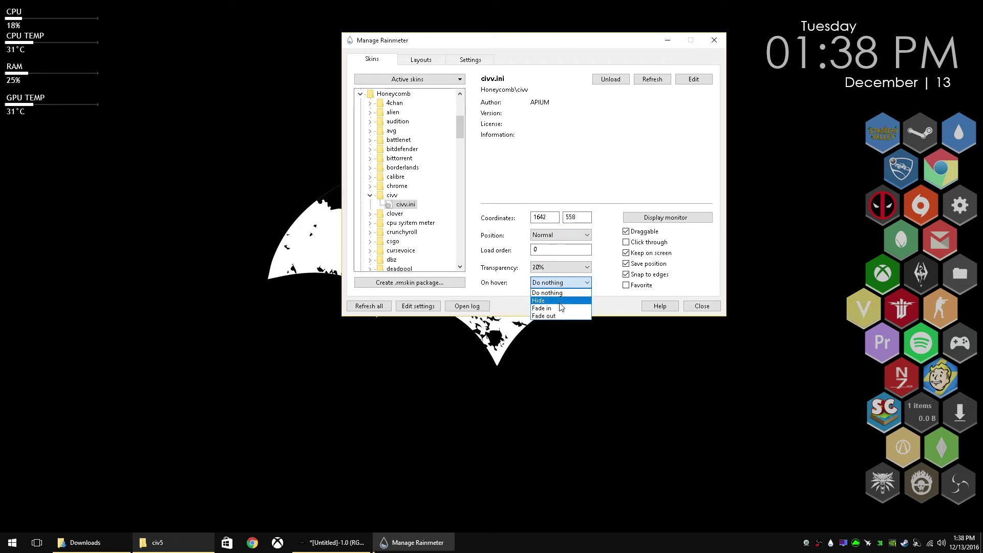
pyautogui.click(558, 308)
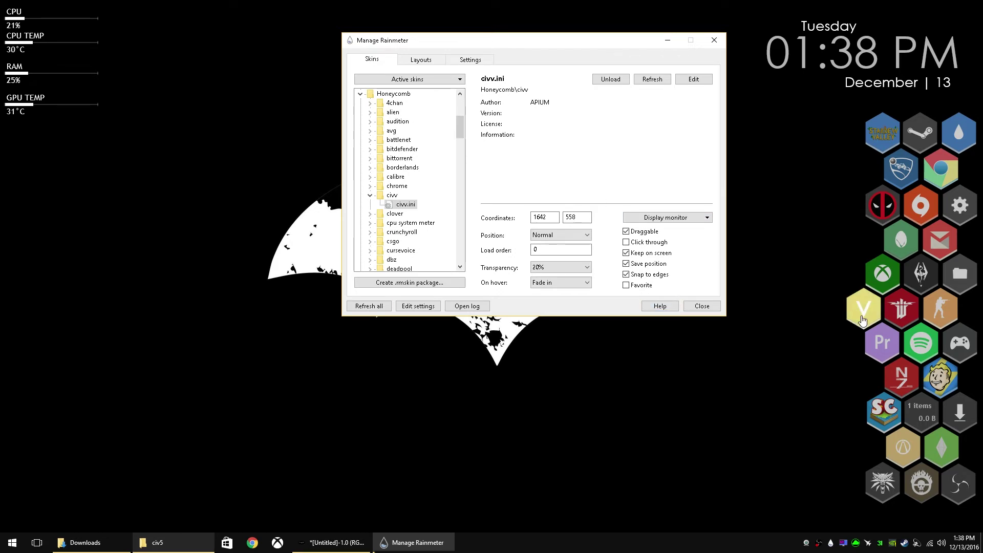
# Step: Open civv.ini and deadpool.ini in Notepad and select deadpool's MouseOver/MouseLeave lines
pyautogui.click(693, 81)
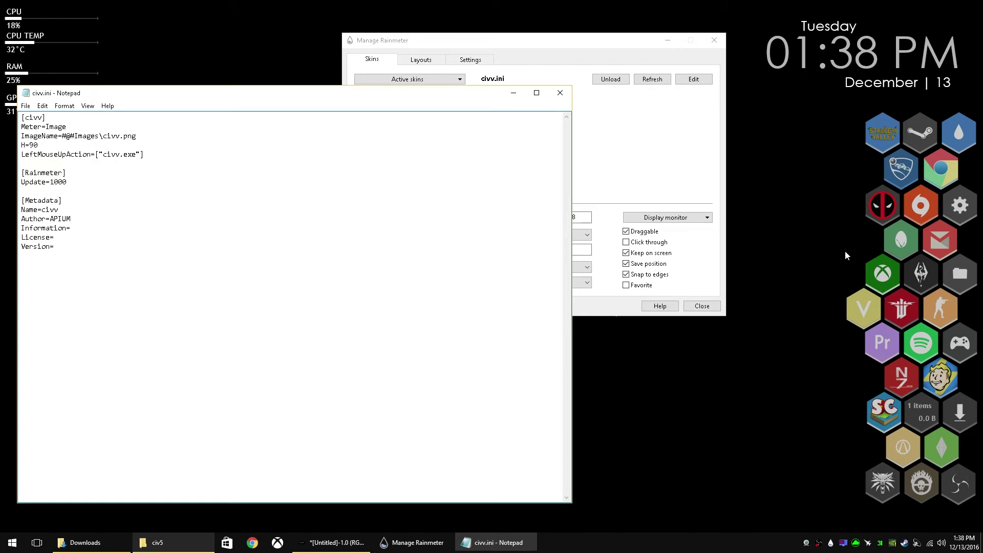
pyautogui.rightClick(877, 208)
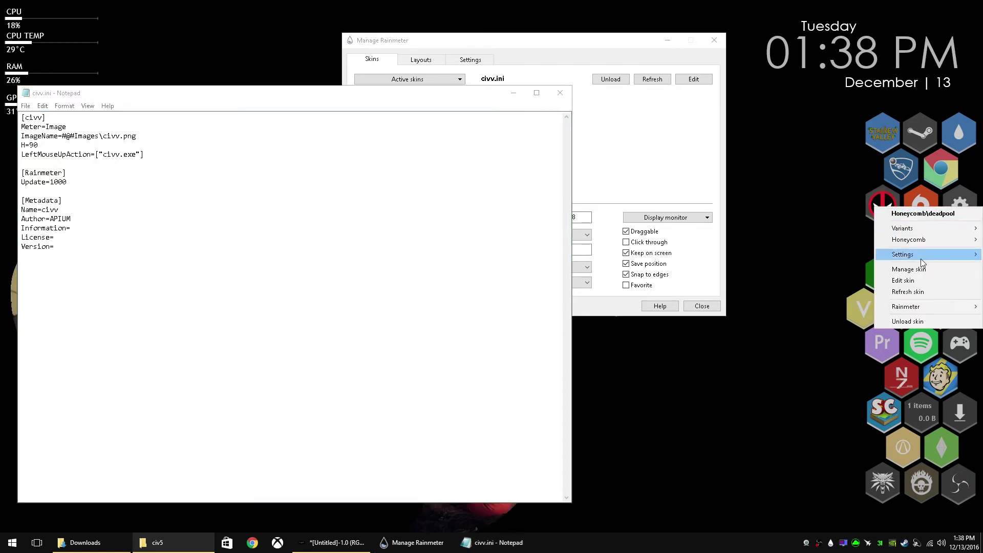
pyautogui.click(916, 283)
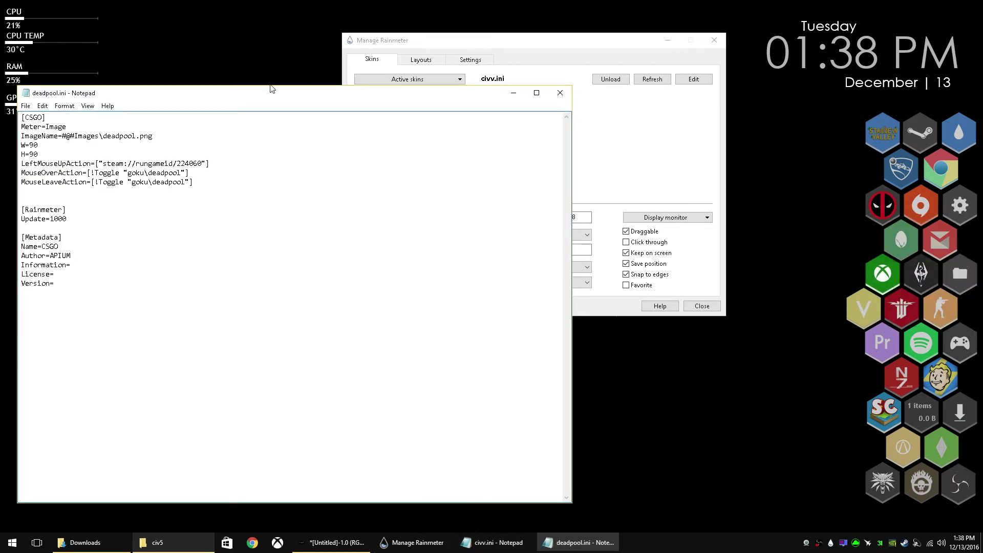
pyautogui.moveTo(256, 96); pyautogui.dragTo(608, 105)
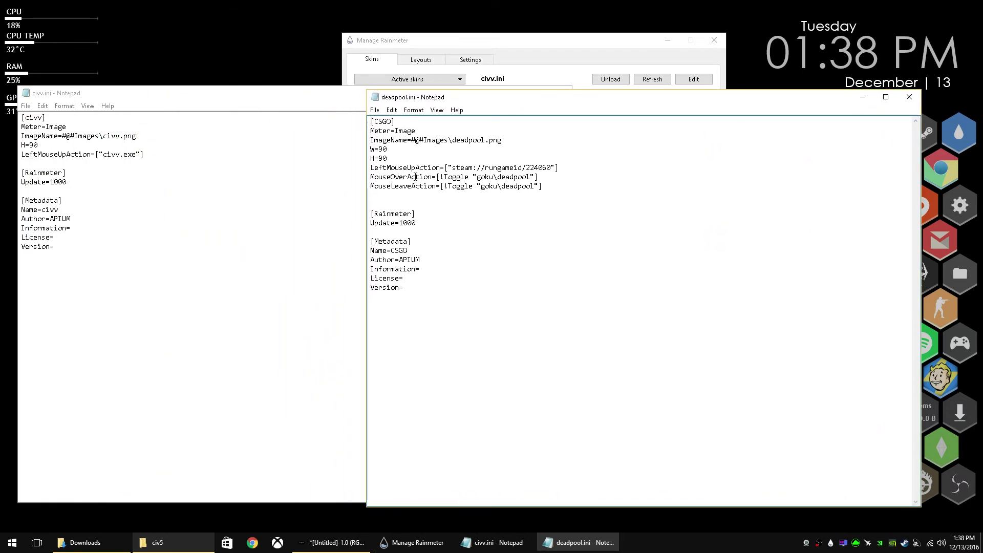
pyautogui.moveTo(544, 189); pyautogui.dragTo(363, 176)
pyautogui.hotkey('ctrl', 'c')
# Step: Paste the hover lines after LeftMouseUpAction in civv.ini and retarget deadpool to civ5
pyautogui.click(152, 155)
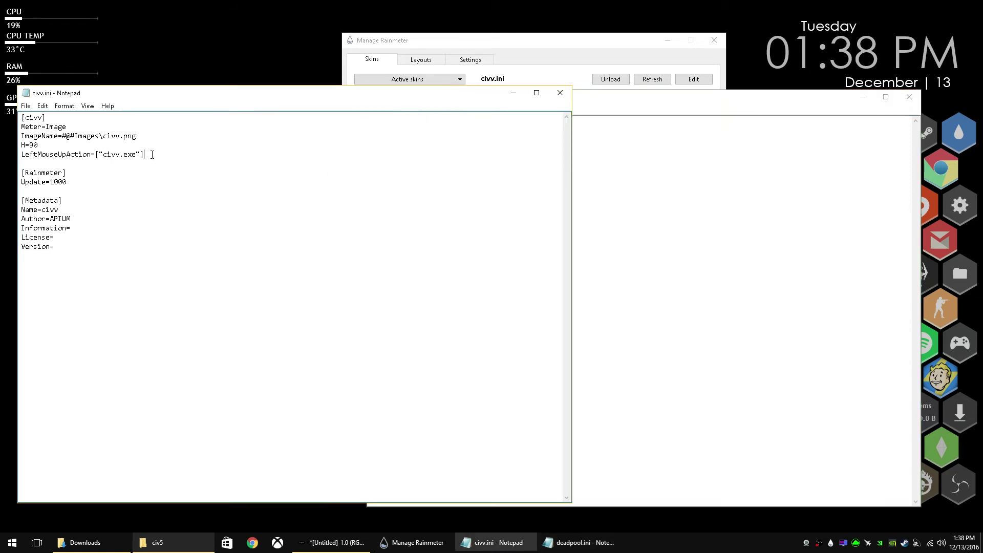
pyautogui.press('Return')
pyautogui.hotkey('ctrl', 'v')
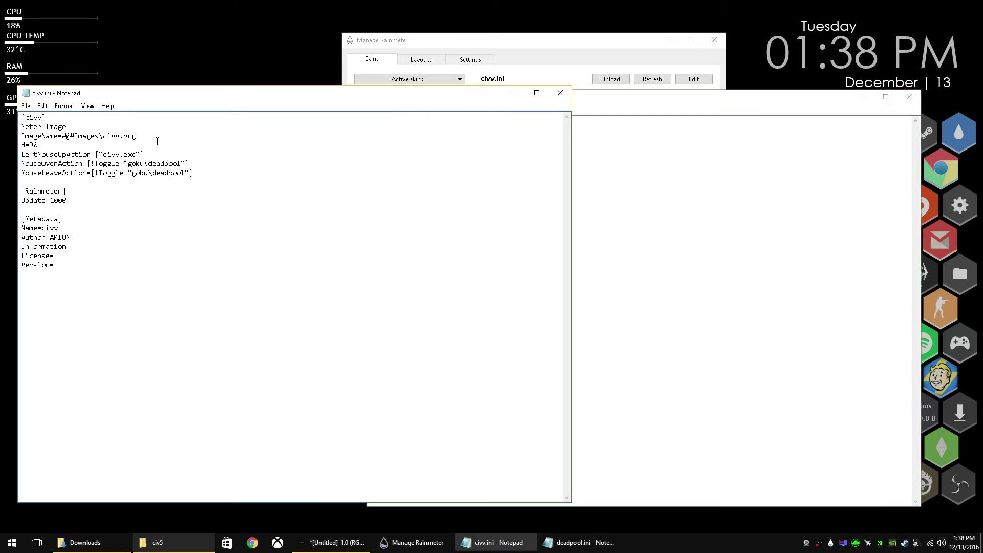
pyautogui.moveTo(148, 163); pyautogui.dragTo(182, 165)
pyautogui.write('civ5')
pyautogui.moveTo(185, 173); pyautogui.dragTo(156, 174)
pyautogui.write('civ')
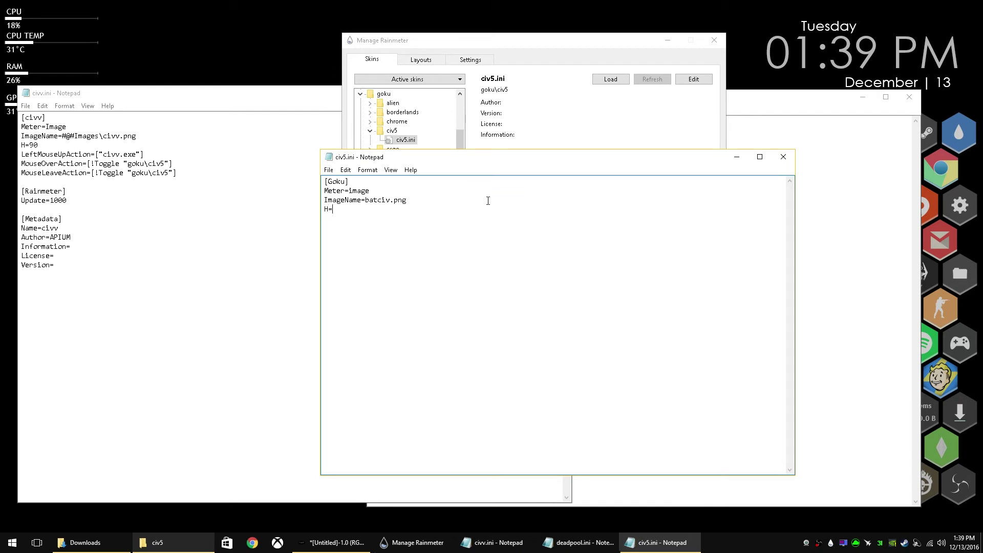
# Step: Finish civ5.ini with H=1080 and a W= line, then refresh all Rainmeter skins
pyautogui.write('080 W')
pyautogui.write('=')
pyautogui.click(736, 157)
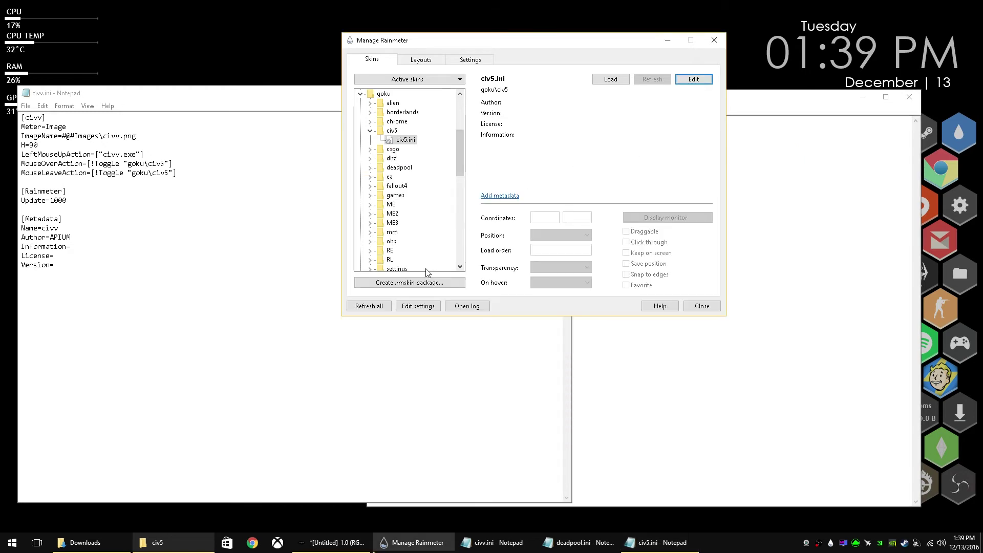
pyautogui.click(378, 306)
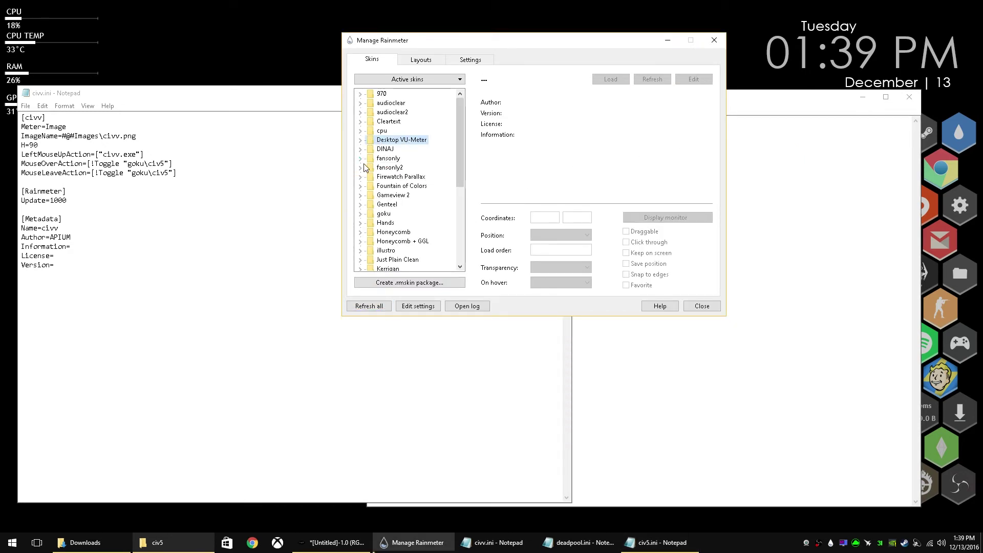
# Step: Load the goku\civ5 civ5.ini skin from Manage Rainmeter
pyautogui.click(360, 213)
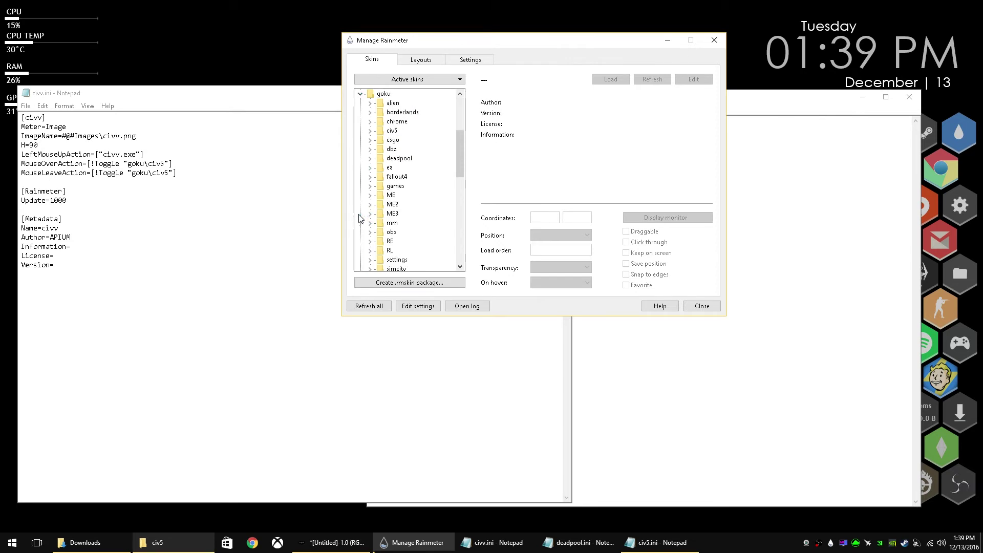
pyautogui.click(371, 131)
pyautogui.click(405, 140)
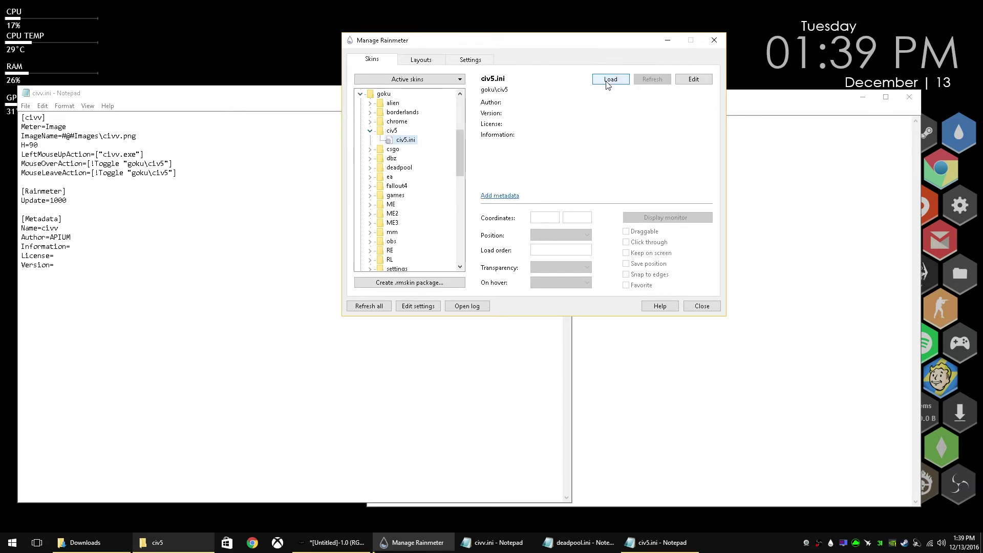
pyautogui.click(609, 80)
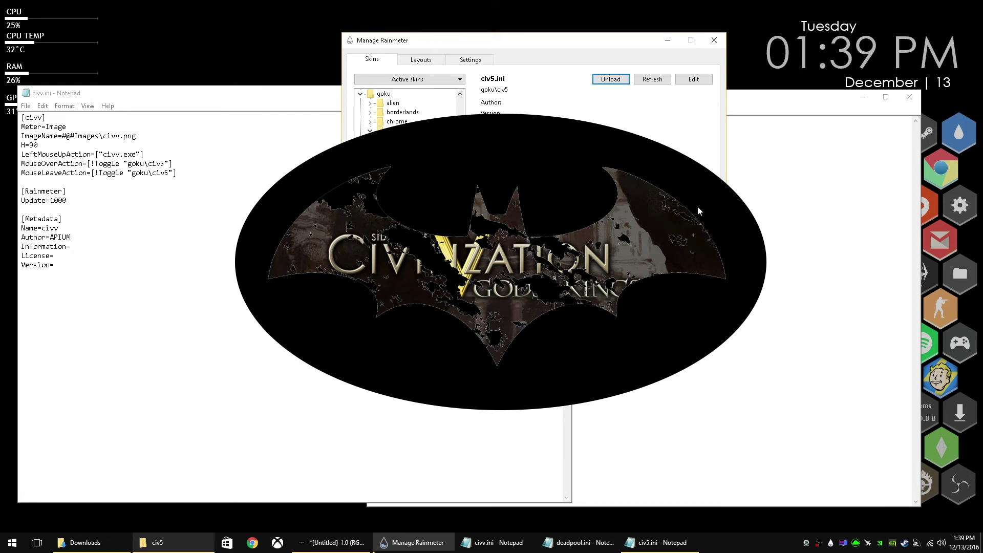
# Step: Minimize the skin manager and the civ5.ini, deadpool.ini and civv.ini windows
pyautogui.click(668, 40)
pyautogui.click(863, 96)
pyautogui.click(863, 96)
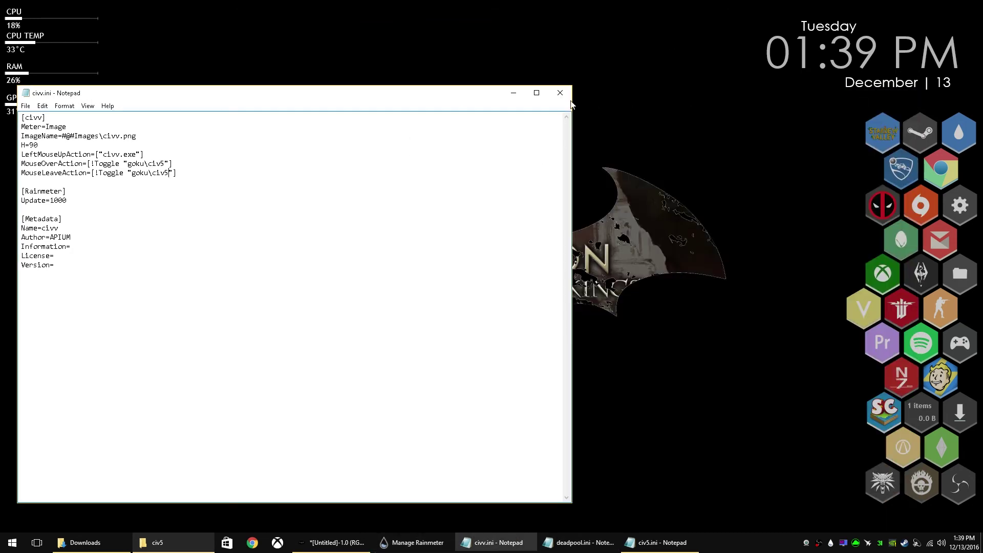
pyautogui.click(514, 93)
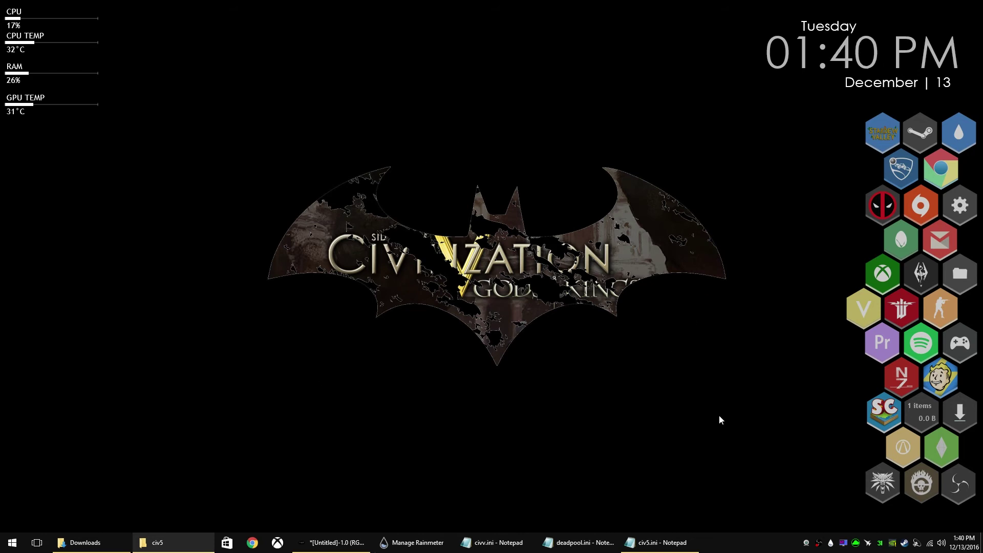
# Step: Match csgo's settings by giving the civ5 skin Position Bottom and Load order 4
pyautogui.moveTo(678, 542)
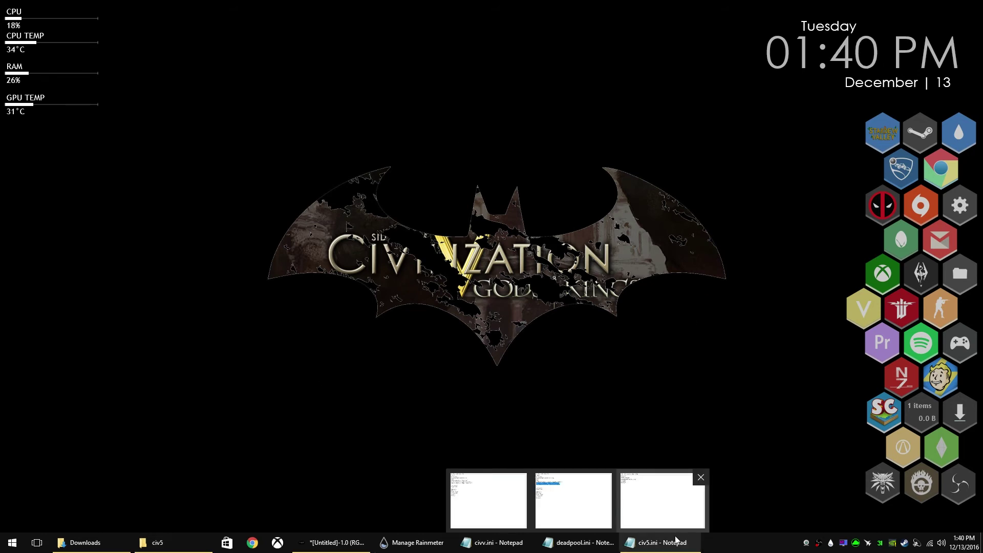
pyautogui.click(425, 542)
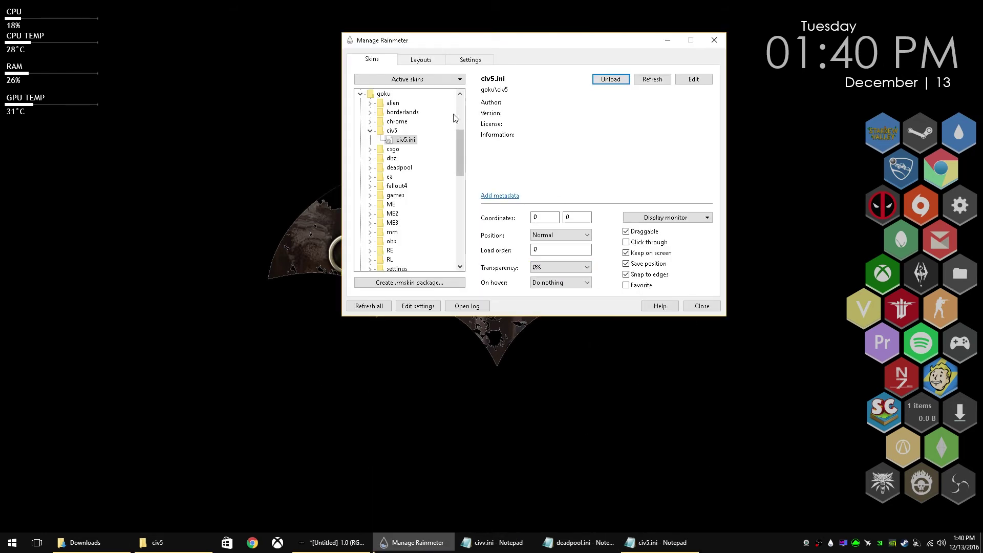
pyautogui.click(369, 149)
pyautogui.click(398, 159)
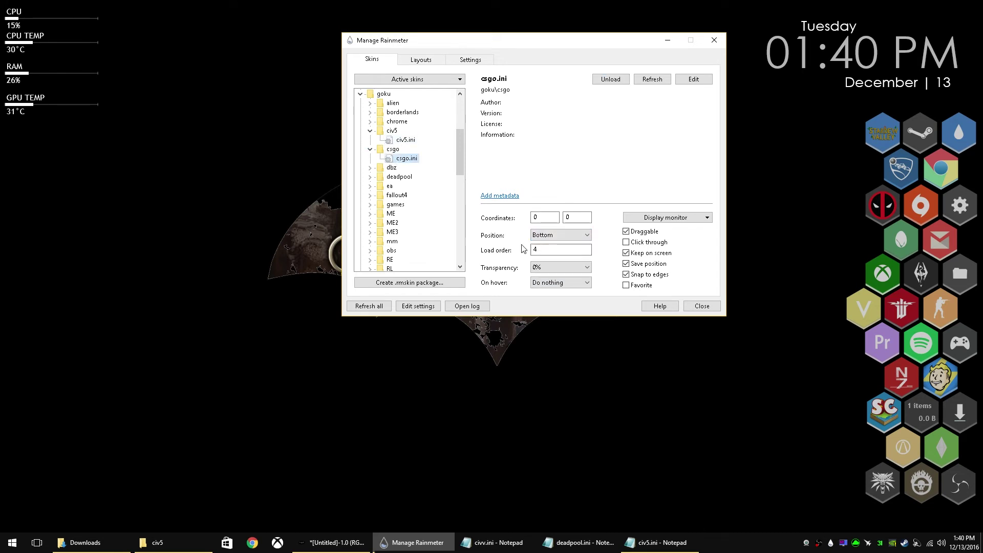
pyautogui.click(407, 139)
pyautogui.click(548, 235)
pyautogui.click(553, 253)
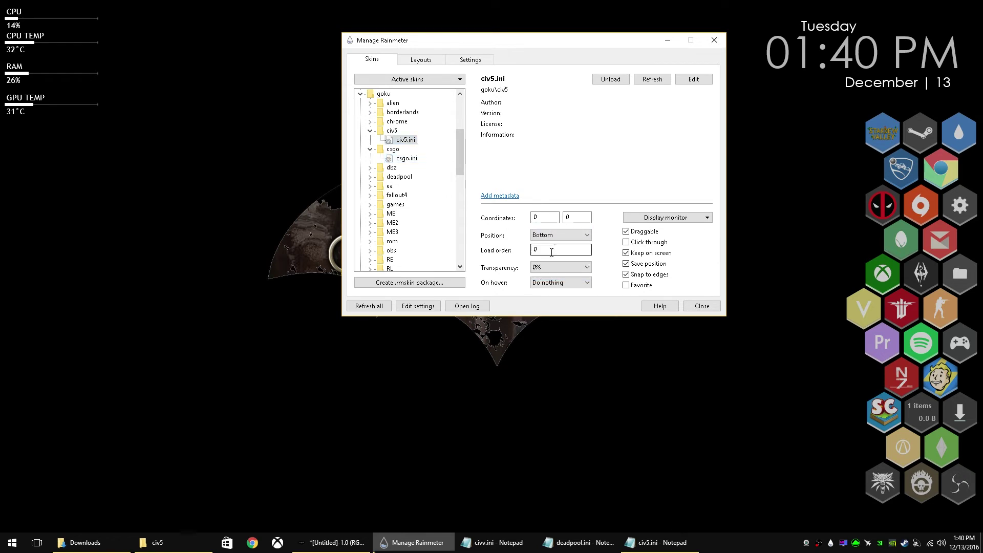
pyautogui.moveTo(548, 251); pyautogui.dragTo(529, 250)
pyautogui.write('4')
# Step: Open Rainmeter.ini, add StartHidden=1 under [goku\civ5], and close the file
pyautogui.click(418, 307)
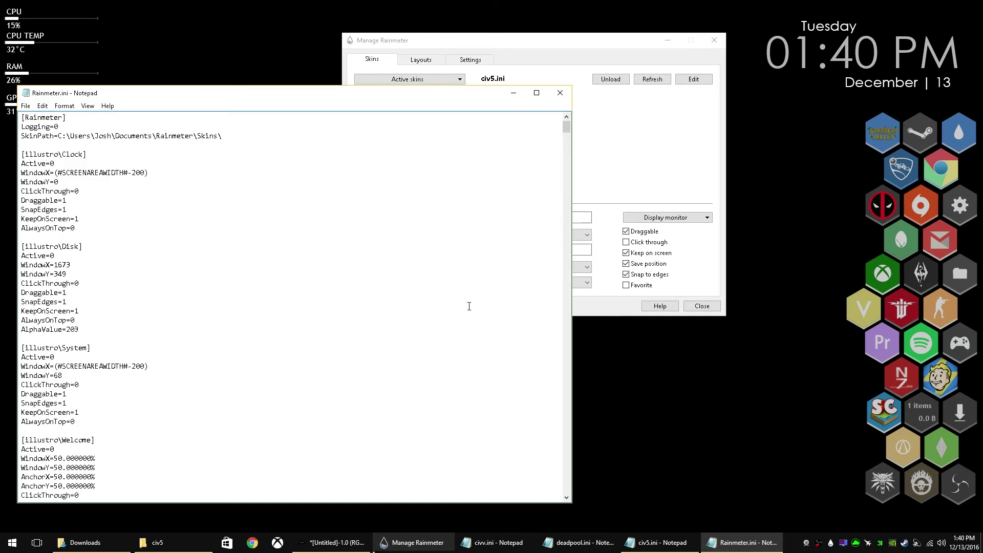
pyautogui.moveTo(567, 128); pyautogui.dragTo(564, 491)
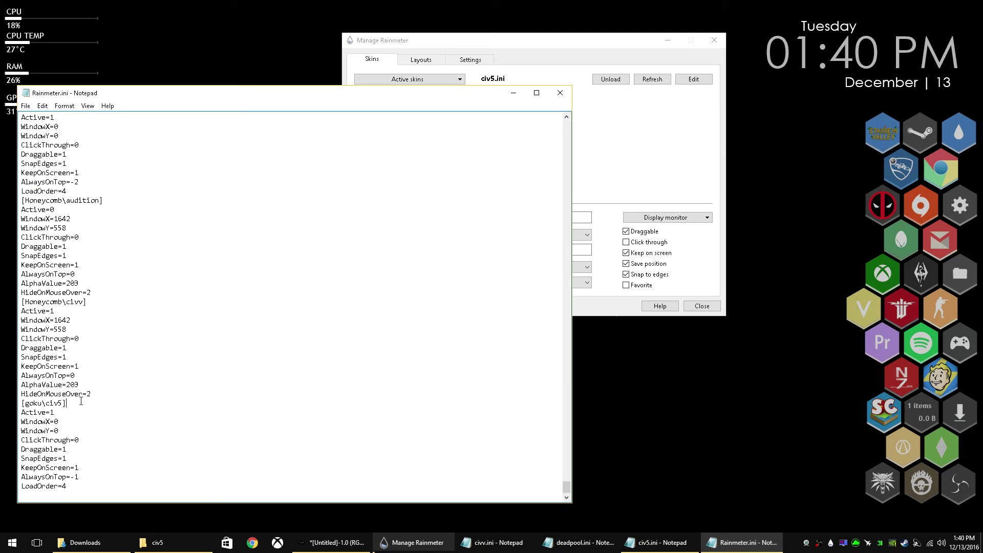
pyautogui.click(153, 403)
pyautogui.press('Return')
pyautogui.write('StartHidde3n')
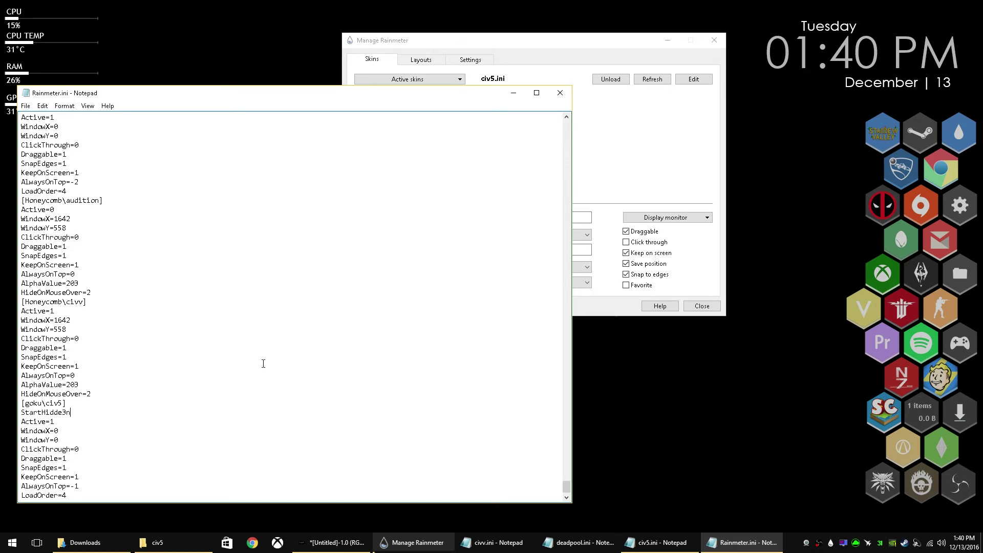
pyautogui.press('BackSpace')
pyautogui.press('BackSpace')
pyautogui.click(560, 92)
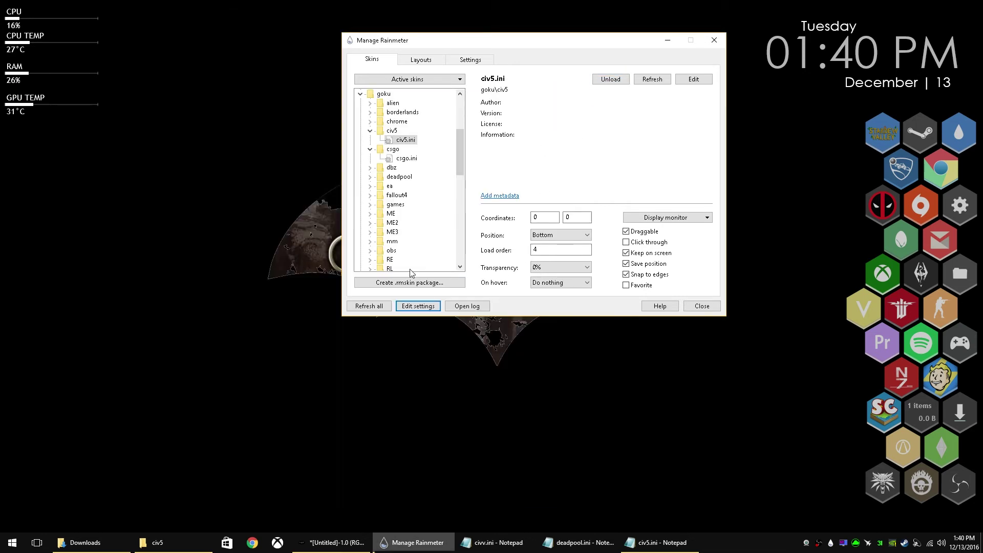
# Step: Refresh all skins, unload the civ5.ini skin to clear the overlay, and minimize the manager
pyautogui.click(381, 307)
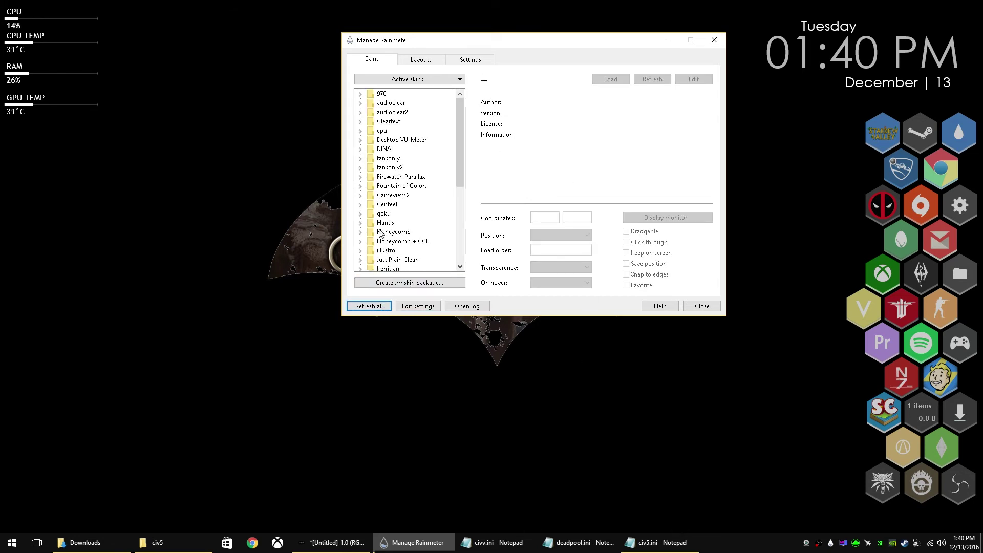
pyautogui.click(361, 215)
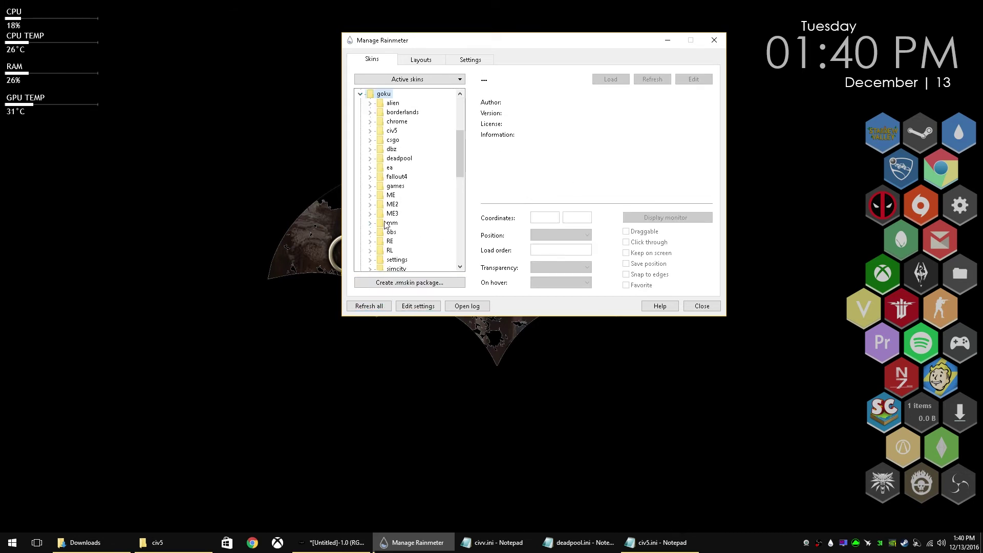
pyautogui.click(370, 132)
pyautogui.click(402, 141)
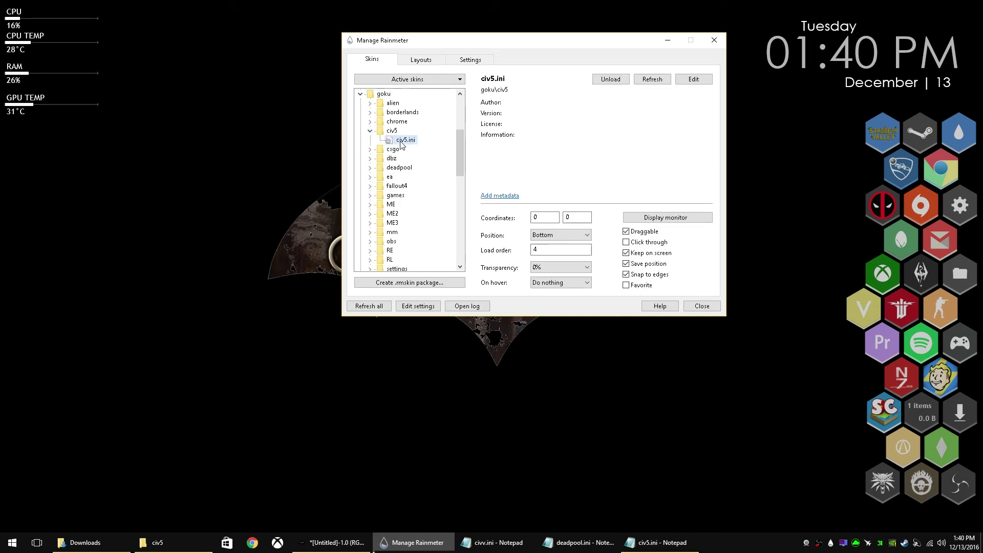
pyautogui.click(620, 80)
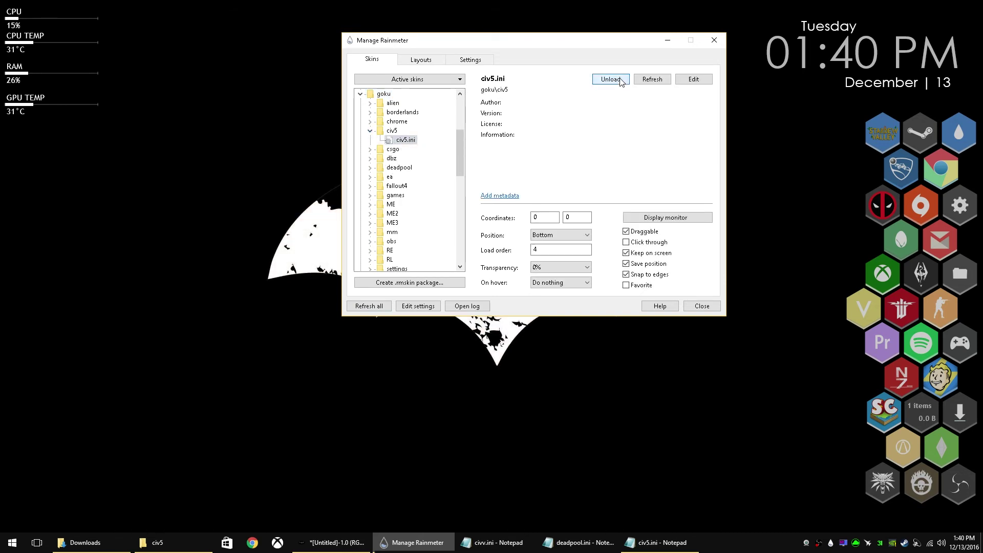
pyautogui.moveTo(614, 50); pyautogui.dragTo(279, 166)
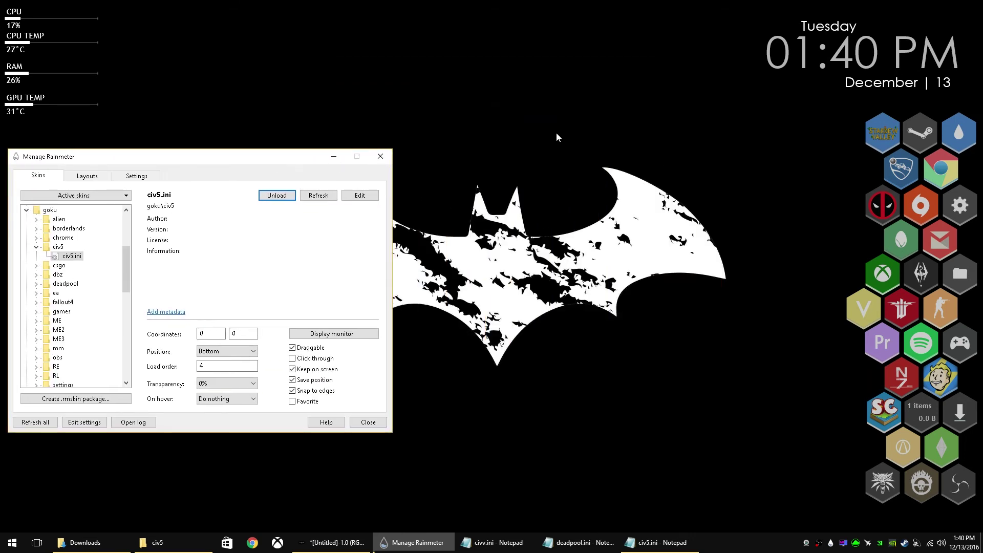
pyautogui.click(333, 157)
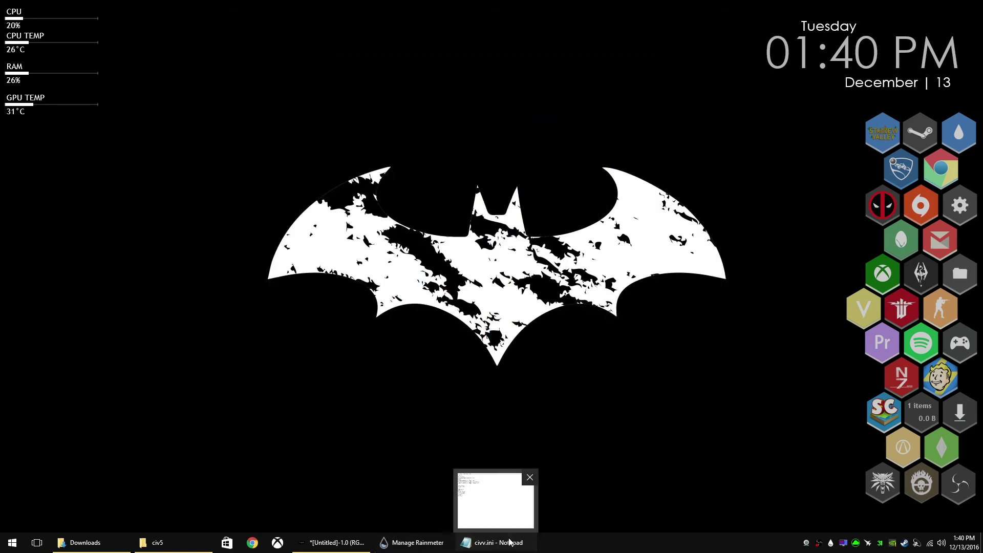
# Step: Save and close civv.ini with its two hover toggle lines
pyautogui.click(510, 541)
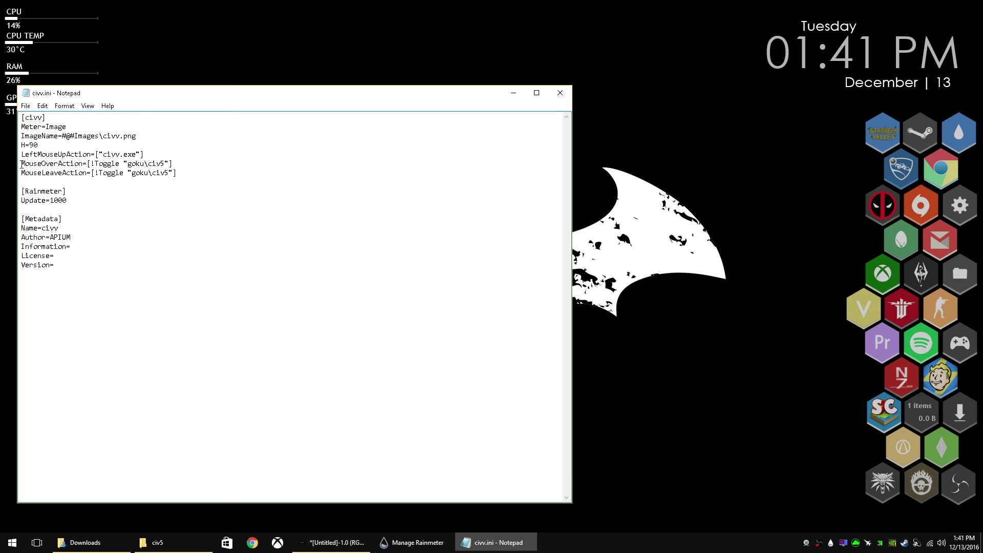
pyautogui.moveTo(21, 164); pyautogui.dragTo(174, 174)
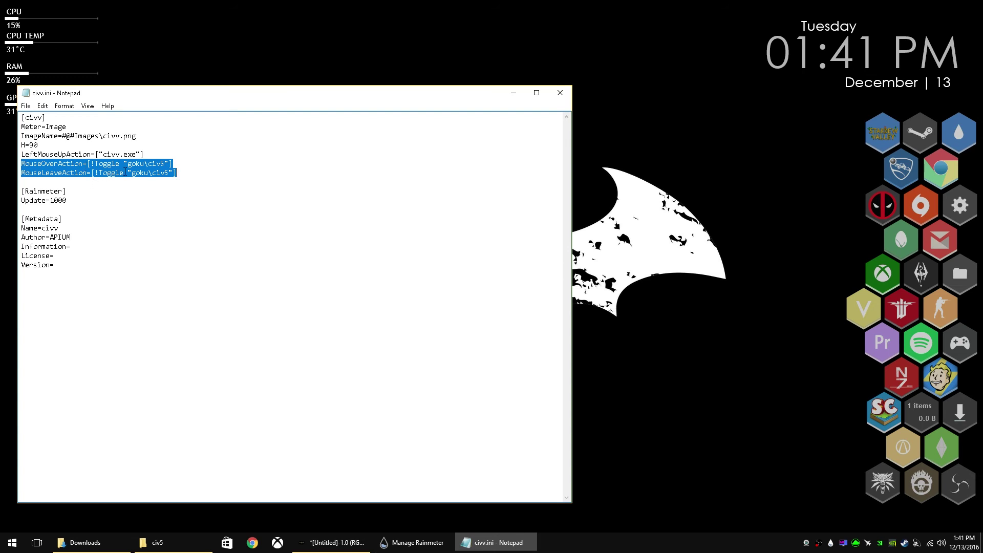
pyautogui.click(565, 94)
pyautogui.click(472, 277)
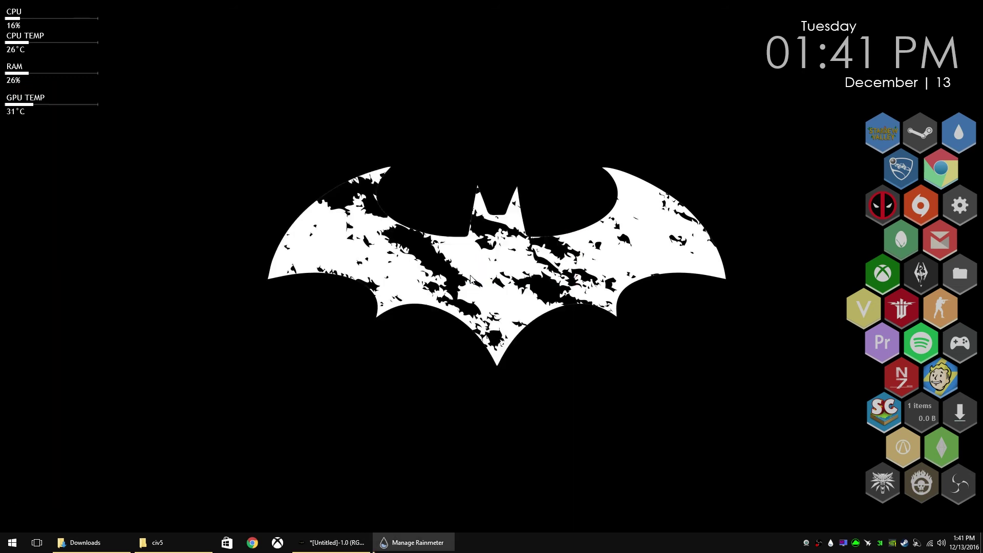
# Step: Refresh the honeycomb V hexagon skin and hover it to test the Civilization toggle
pyautogui.rightClick(861, 311)
pyautogui.click(893, 397)
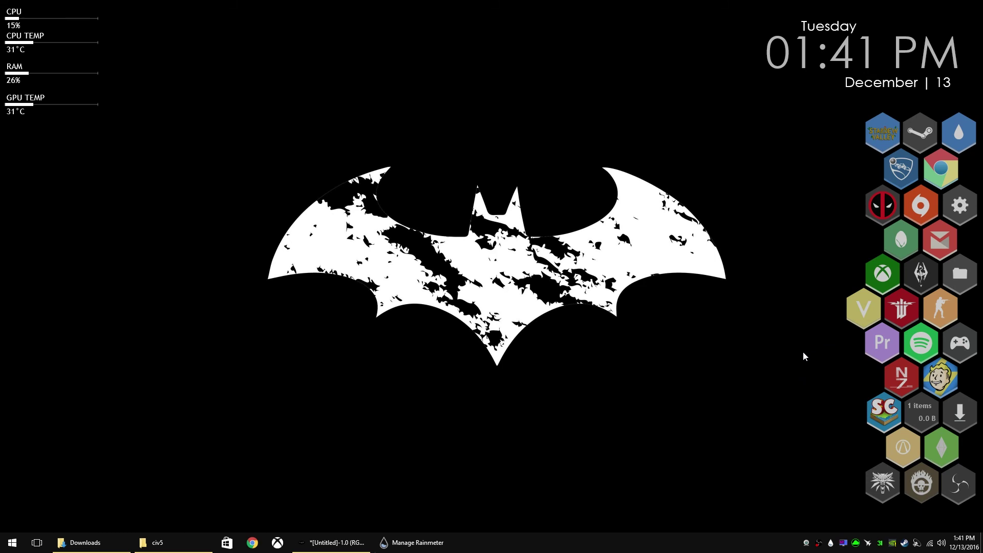
pyautogui.moveTo(850, 318)
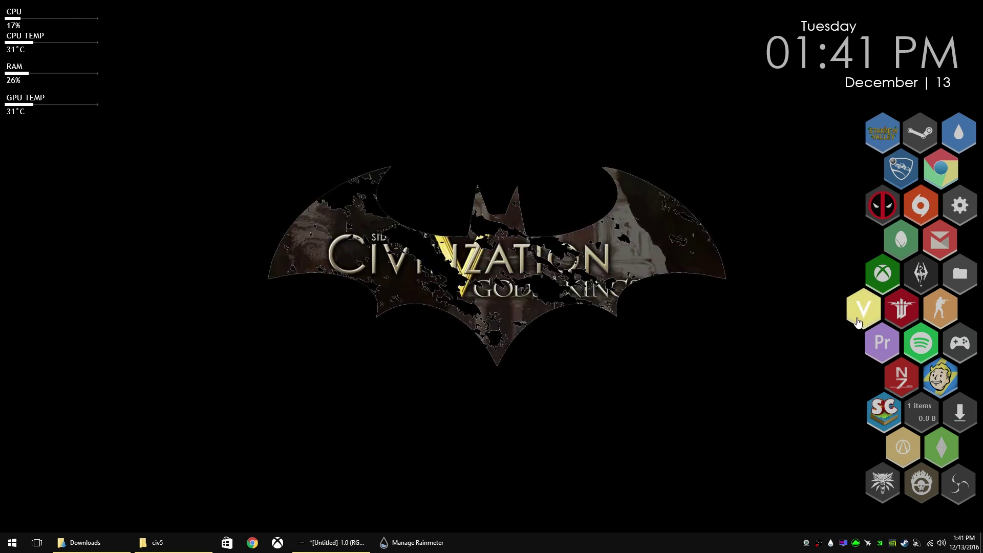
# Step: Undo Layer to Image Size and Merge Down, hide the civ 5.jpg layer, and minimize GIMP
pyautogui.click(318, 544)
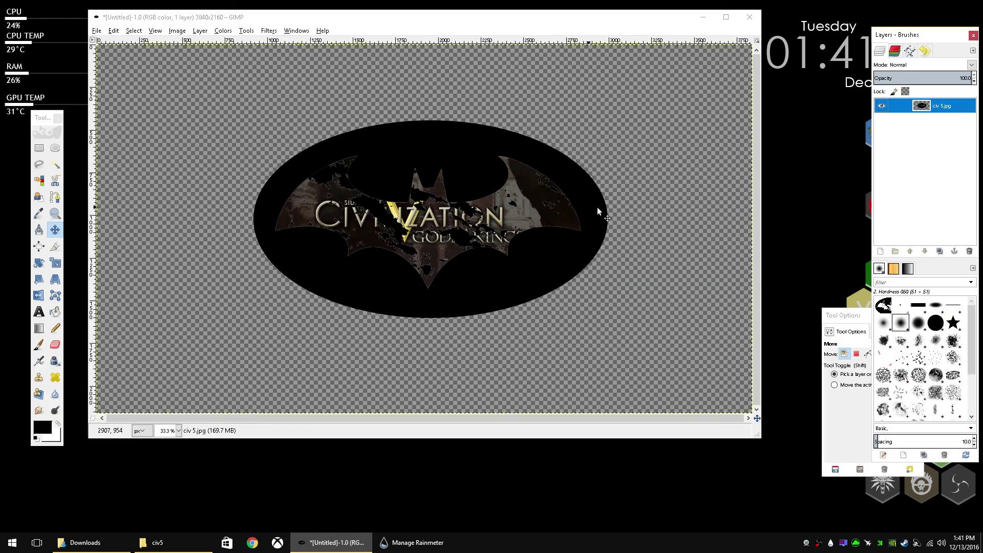
pyautogui.click(114, 31)
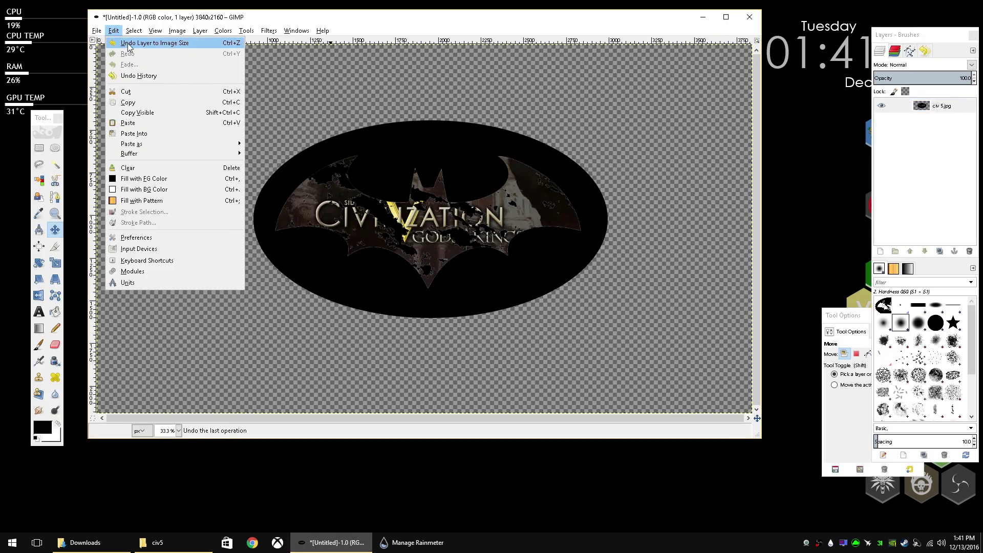
pyautogui.click(128, 42)
pyautogui.click(115, 31)
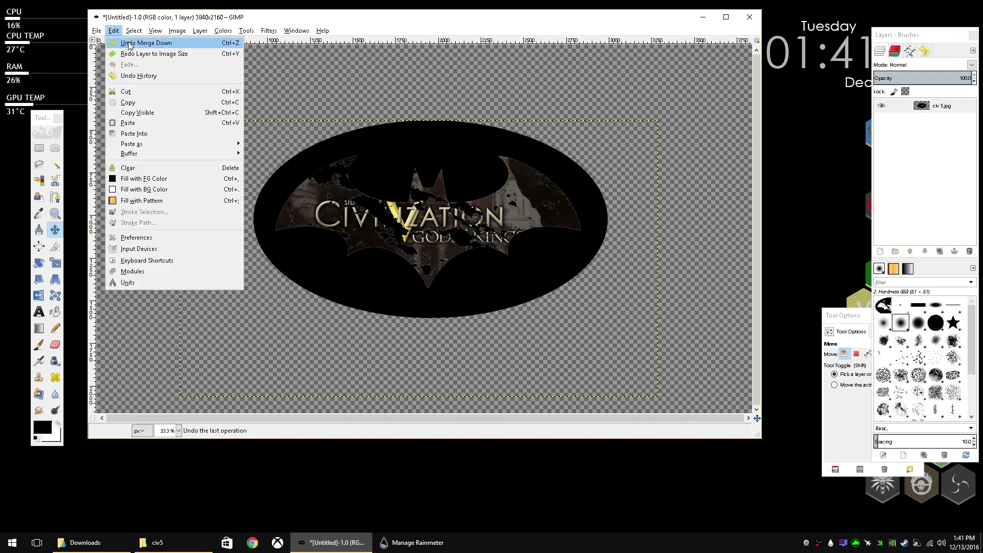
pyautogui.click(129, 44)
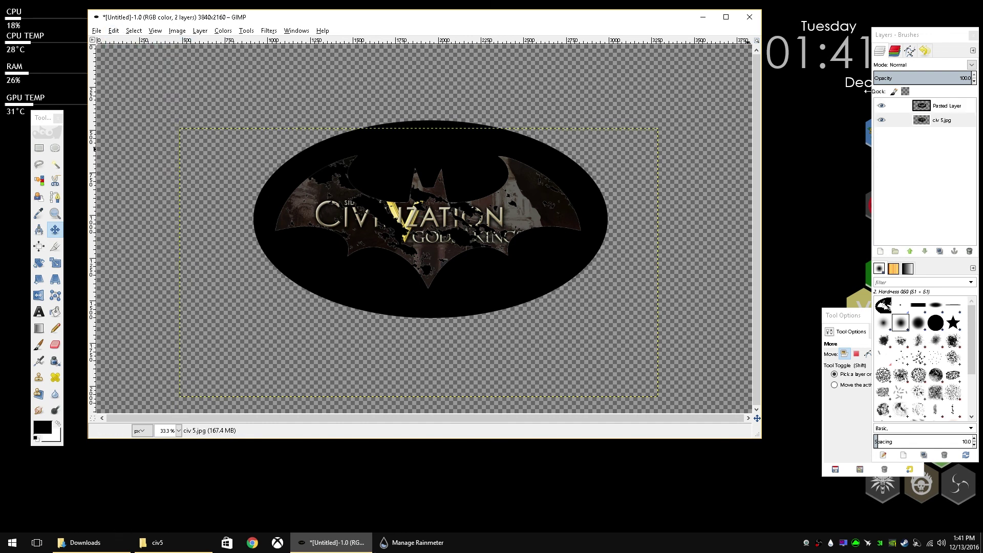
pyautogui.click(881, 120)
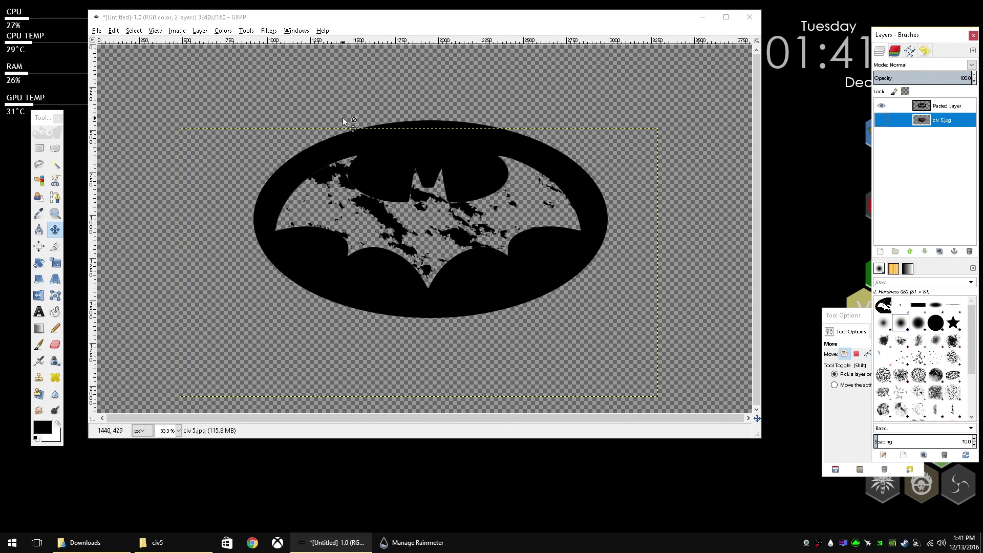
pyautogui.click(704, 19)
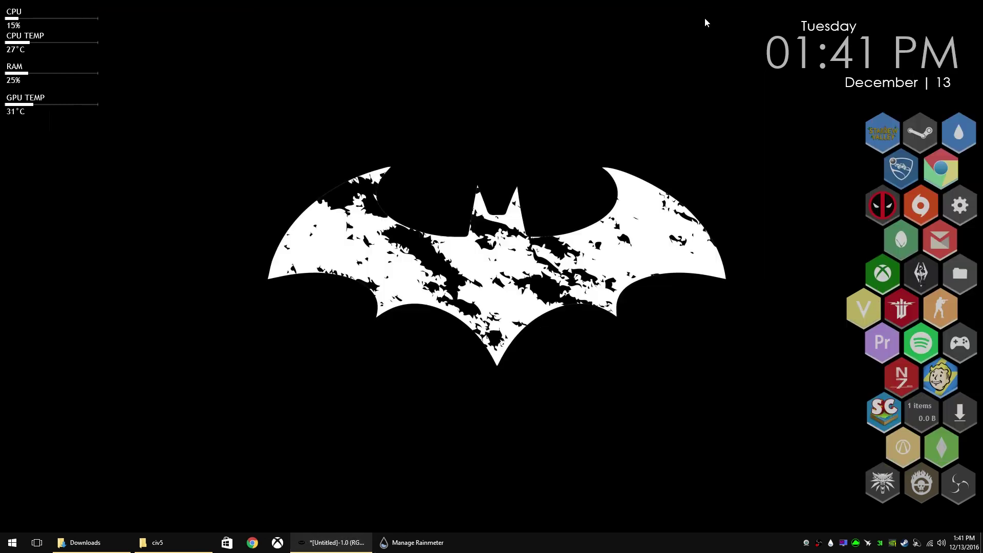